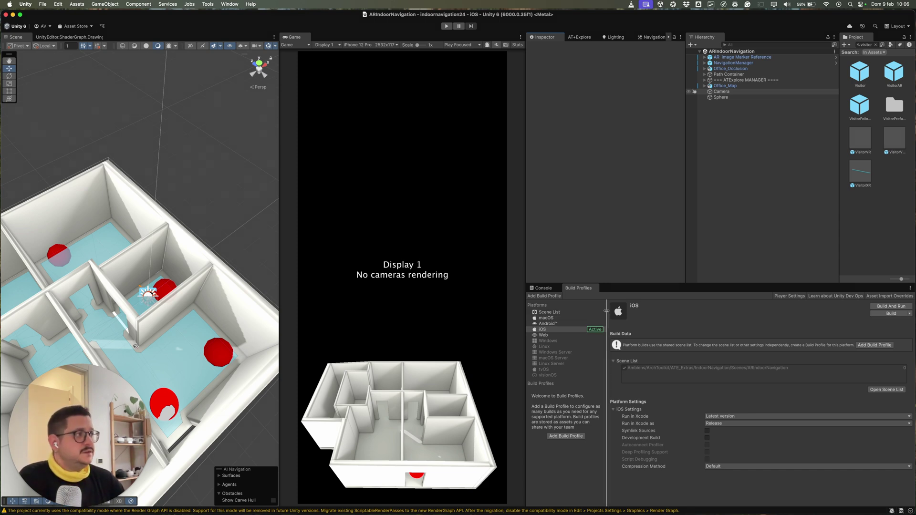
- Select the AR Image Marker Reference and frame it in the scene to examine its placement
{"action": "left_click_drag", "start_coordinate": [231, 286], "coordinate": [201, 210], "text": "alt"}
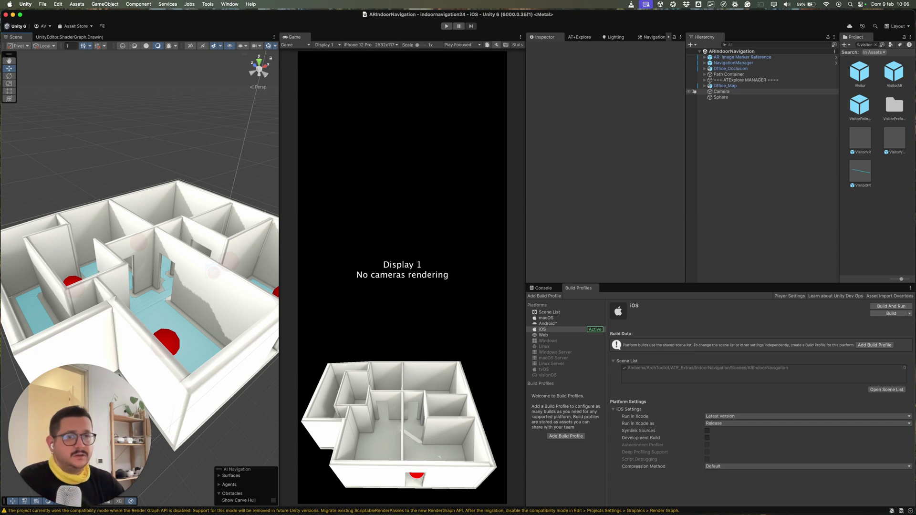
{"action": "left_click", "coordinate": [761, 57]}
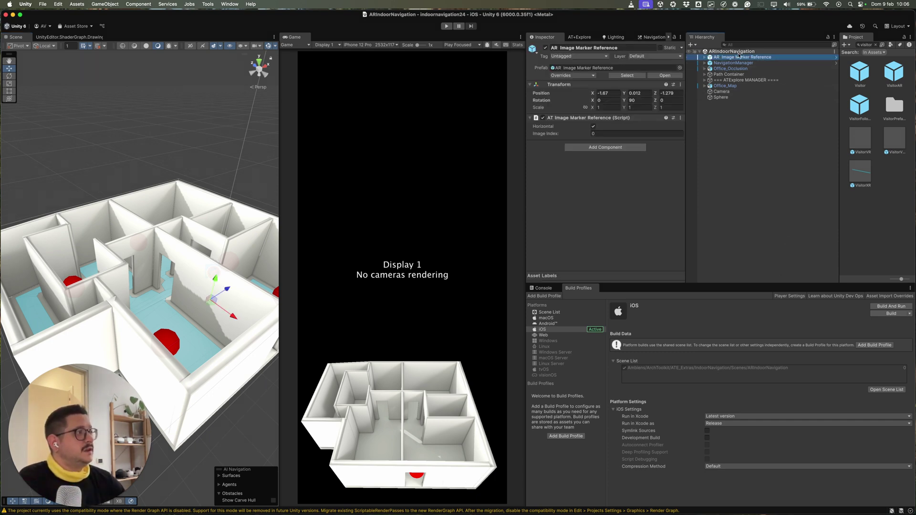
{"action": "double_click", "coordinate": [729, 58]}
{"action": "mouse_move", "coordinate": [210, 267]}
{"action": "left_mouse_down", "text": "alt"}
{"action": "mouse_move", "coordinate": [200, 308]}
{"action": "mouse_move", "coordinate": [184, 305]}
{"action": "left_mouse_up", "text": "alt"}
{"action": "right_click_drag", "start_coordinate": [183, 305], "coordinate": [216, 292]}
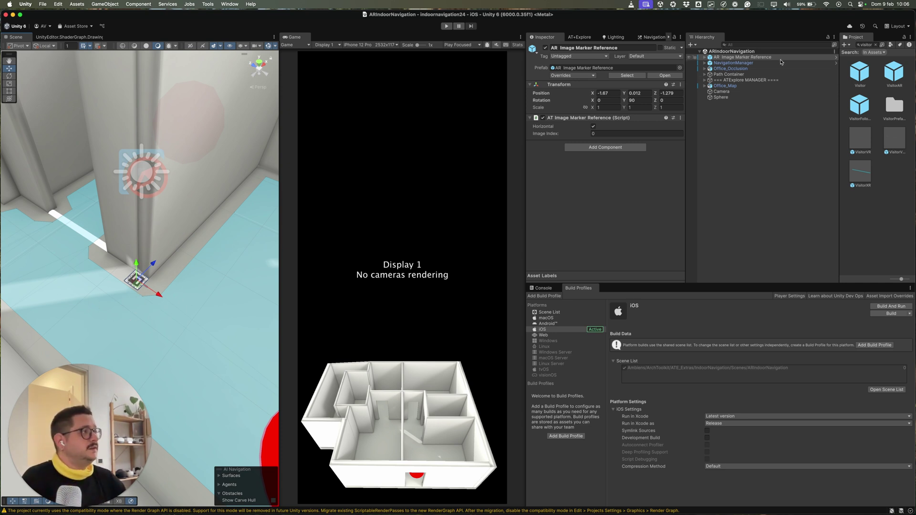
- Select the NavigationManager object and examine its components and the surrounding office layout
{"action": "left_click", "coordinate": [728, 62]}
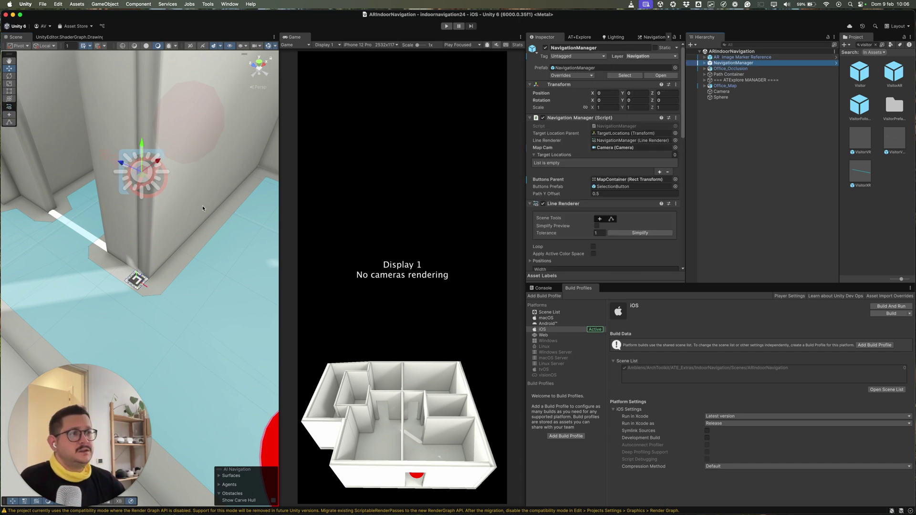
{"action": "right_click_drag", "start_coordinate": [202, 209], "coordinate": [217, 357]}
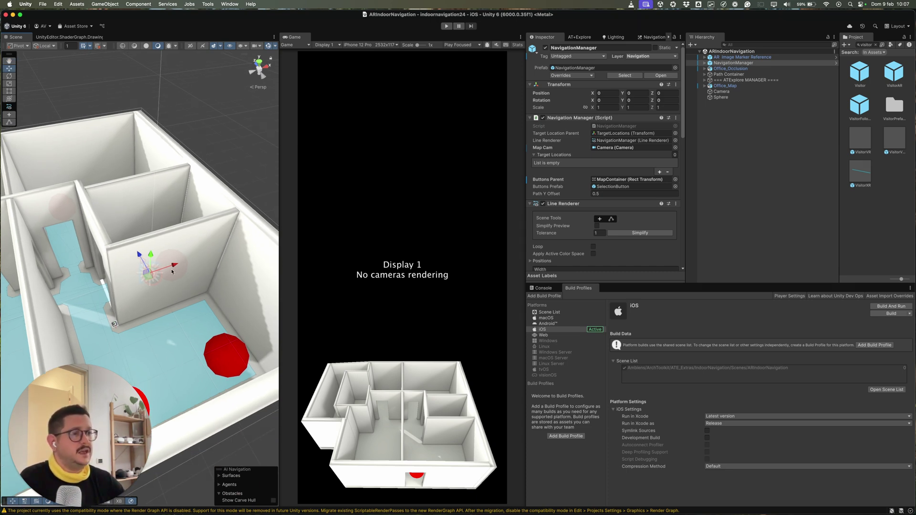
{"action": "right_click_drag", "start_coordinate": [210, 267], "coordinate": [185, 272]}
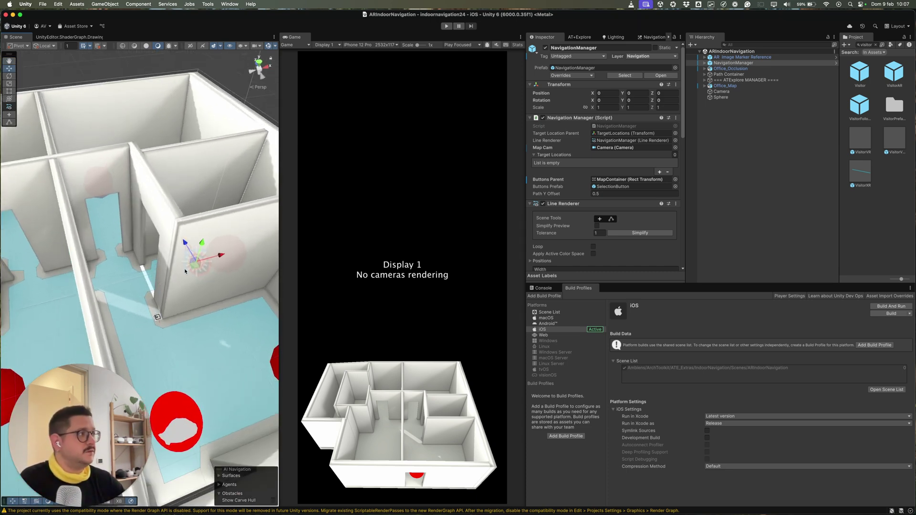
- Compare the Office_Occlusion and Office_Map objects and their settings in the scene
{"action": "left_click", "coordinate": [744, 70]}
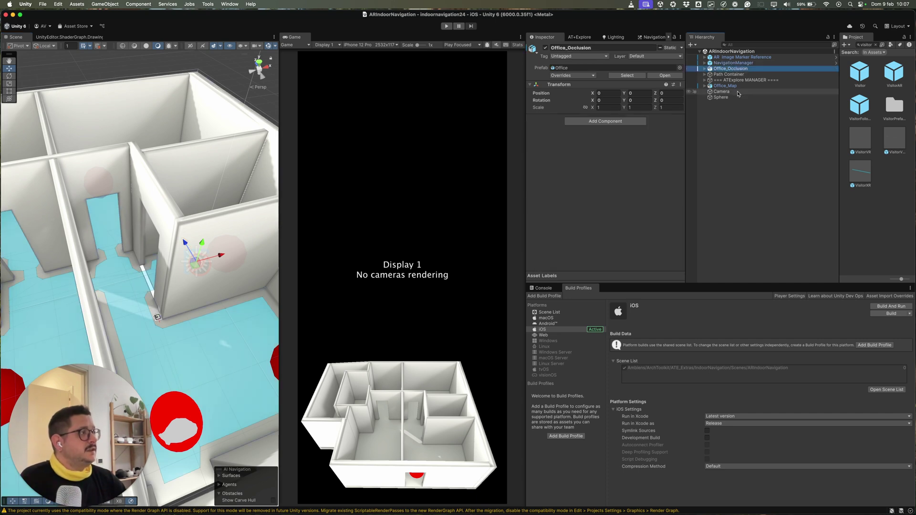
{"action": "right_click", "coordinate": [739, 88]}
{"action": "left_click", "coordinate": [723, 87]}
{"action": "left_click", "coordinate": [725, 86]}
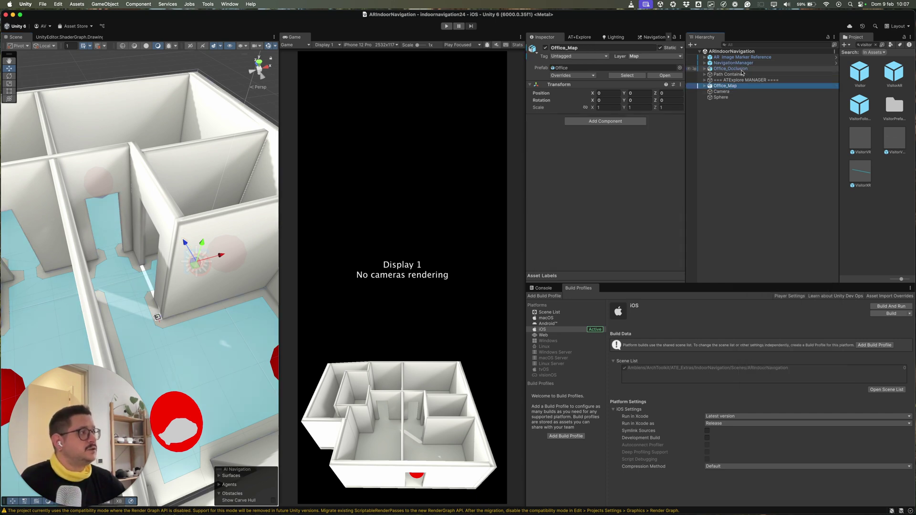
{"action": "left_click", "coordinate": [742, 69], "text": "super"}
{"action": "left_click_drag", "start_coordinate": [250, 221], "coordinate": [179, 212], "text": "alt"}
{"action": "left_click", "coordinate": [731, 92]}
{"action": "left_click", "coordinate": [727, 86]}
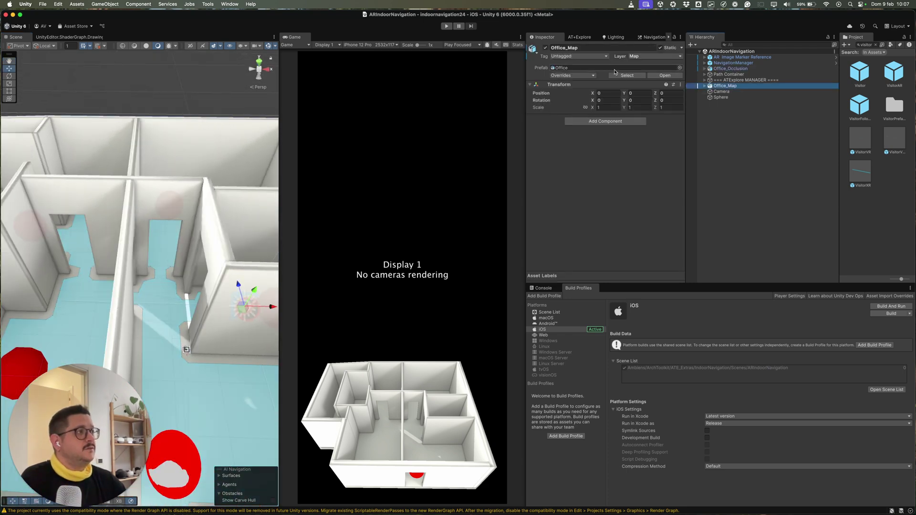
- Toggle the Office_Map object inactive and active again to compare the scene with and without it
{"action": "left_click", "coordinate": [546, 47]}
{"action": "left_click", "coordinate": [546, 47]}
{"action": "left_click", "coordinate": [546, 48]}
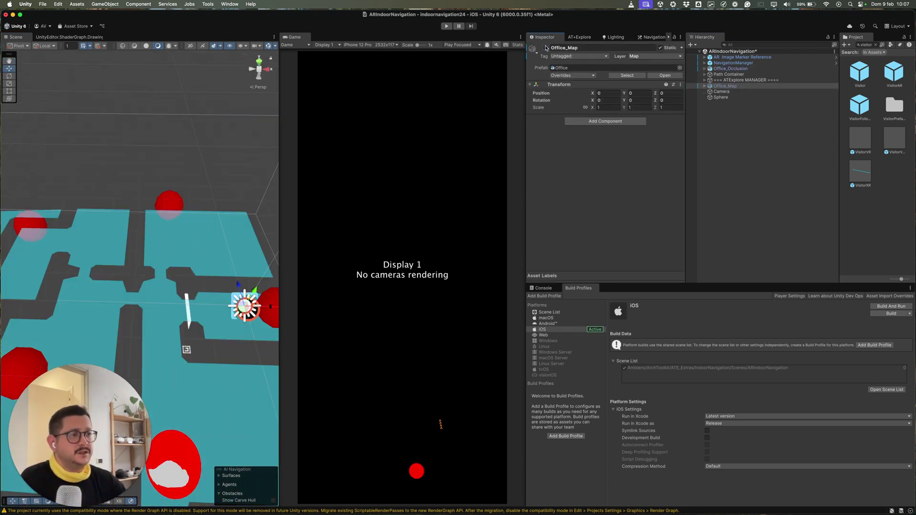
{"action": "left_click", "coordinate": [546, 48]}
{"action": "left_click", "coordinate": [546, 47]}
{"action": "left_click", "coordinate": [546, 47]}
{"action": "left_click", "coordinate": [546, 48]}
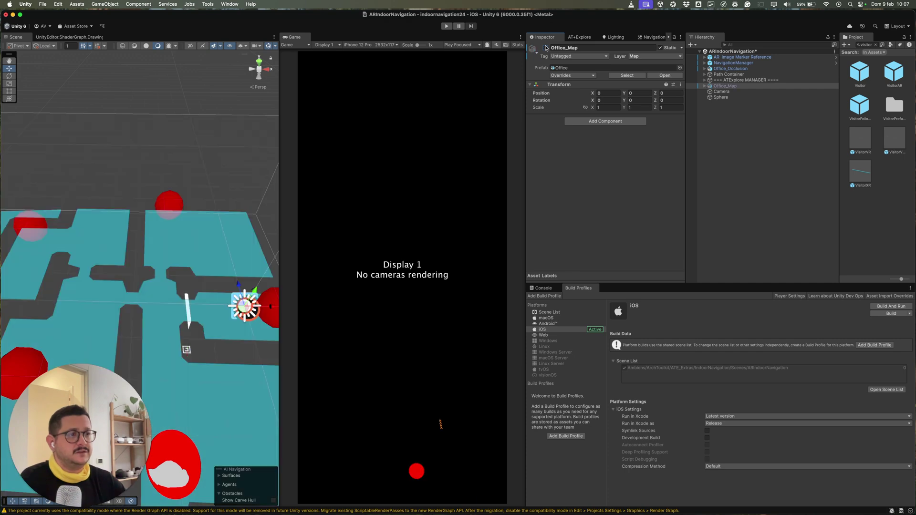
{"action": "left_click", "coordinate": [545, 48]}
- Examine the Office_Occlusion model and locate the Camera object above the office in the scene
{"action": "left_click", "coordinate": [732, 68]}
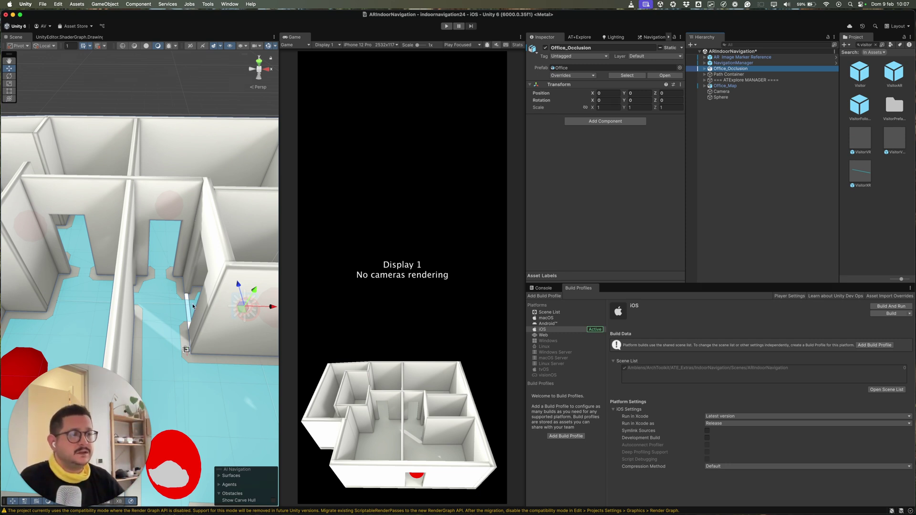
{"action": "mouse_move", "coordinate": [193, 304]}
{"action": "right_mouse_down"}
{"action": "mouse_move", "coordinate": [167, 311]}
{"action": "mouse_move", "coordinate": [186, 306]}
{"action": "right_mouse_up"}
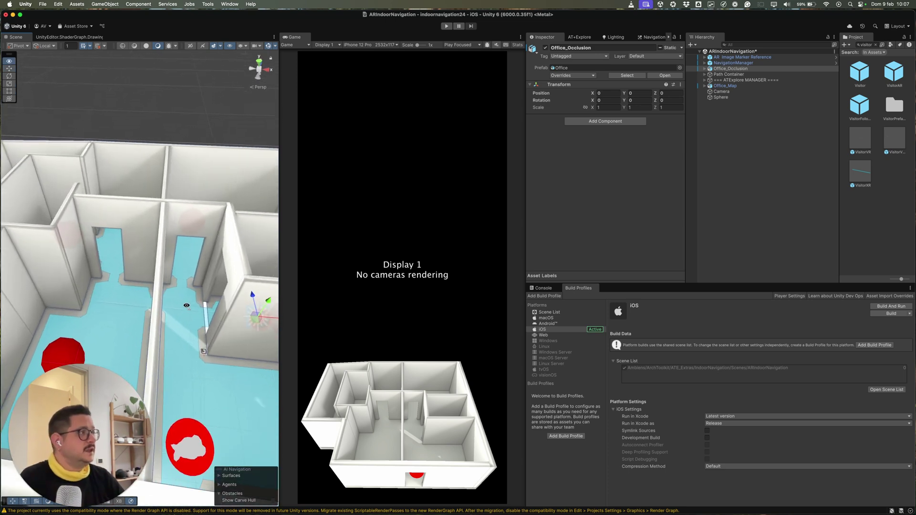
{"action": "left_click", "coordinate": [742, 91]}
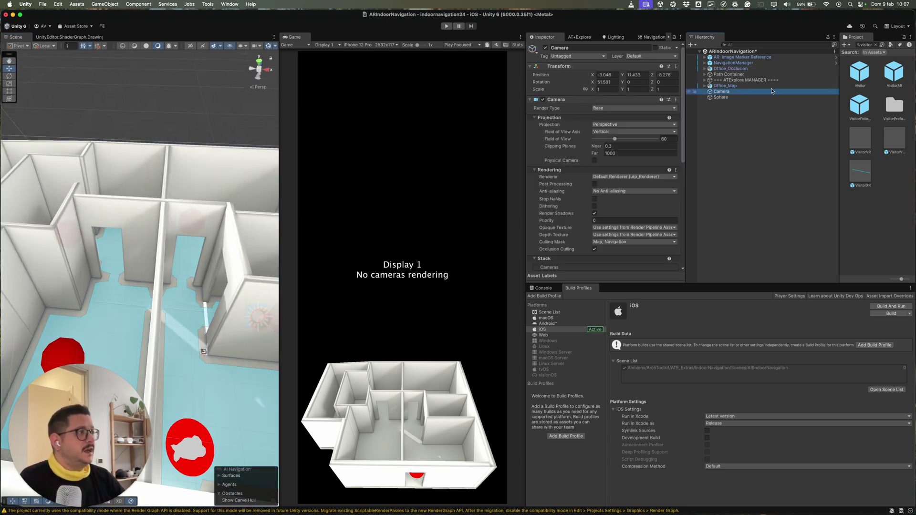
{"action": "right_click_drag", "start_coordinate": [201, 263], "coordinate": [189, 283]}
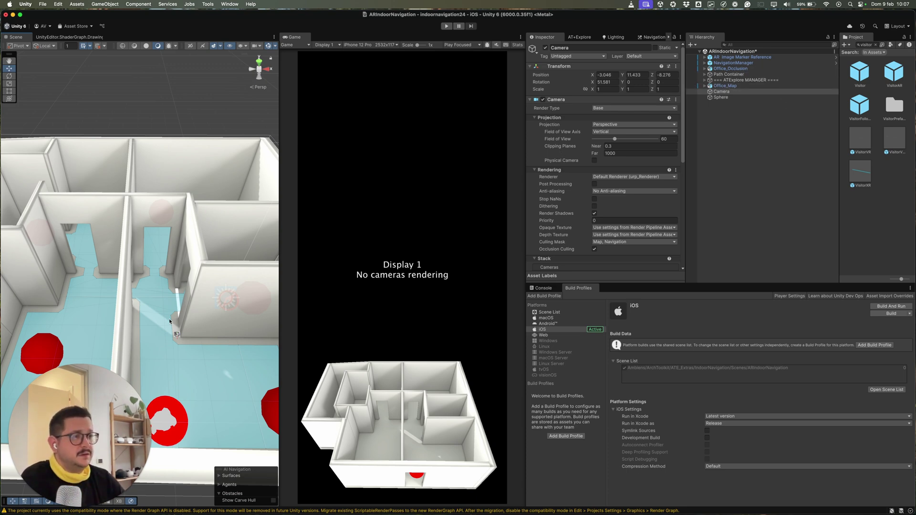
{"action": "right_click_drag", "start_coordinate": [170, 321], "coordinate": [202, 271]}
{"action": "key", "text": "s"}
{"action": "key", "text": "w"}
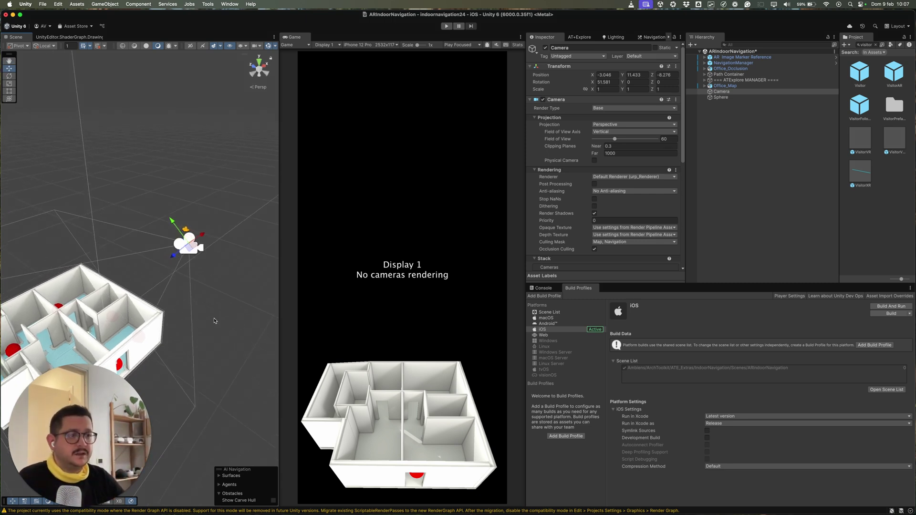
{"action": "right_click_drag", "start_coordinate": [212, 318], "coordinate": [191, 321]}
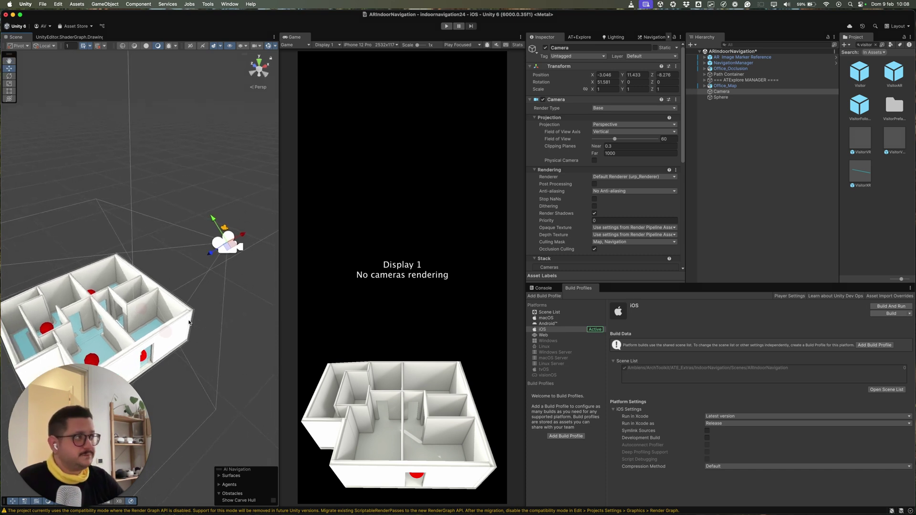
{"action": "left_click", "coordinate": [722, 91]}
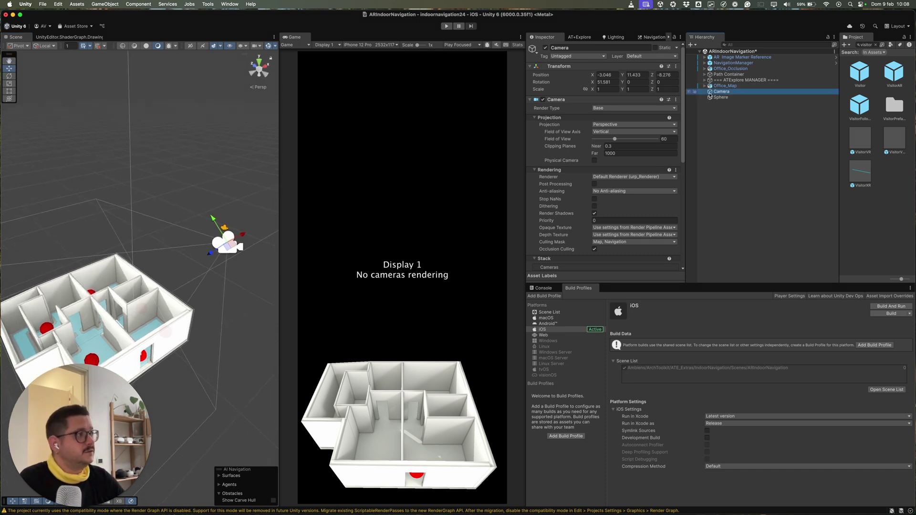
- Deactivate and reactivate Office_Map to check which office model the map camera renders
{"action": "left_click", "coordinate": [730, 69]}
{"action": "left_click", "coordinate": [735, 86]}
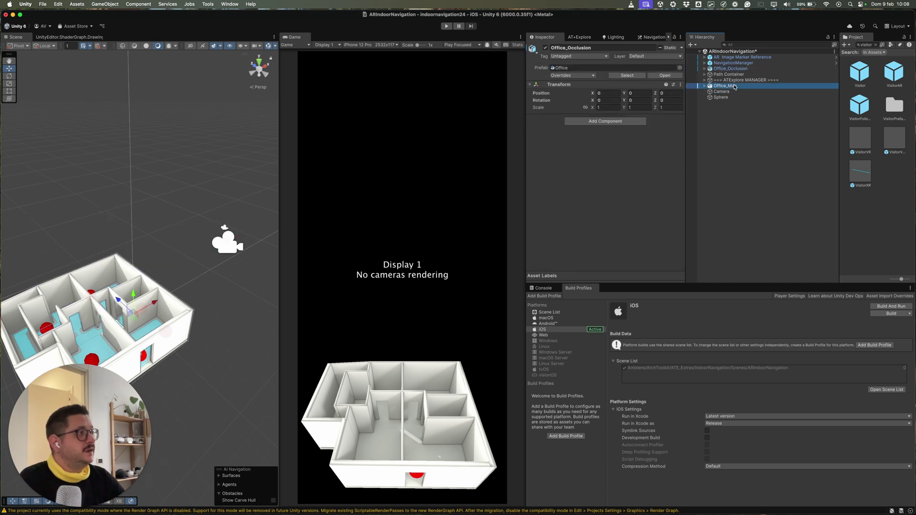
{"action": "left_click", "coordinate": [546, 47]}
{"action": "left_click", "coordinate": [546, 48]}
- Review the Camera object's rendering settings and its viewpoint over the office model
{"action": "left_click", "coordinate": [721, 91]}
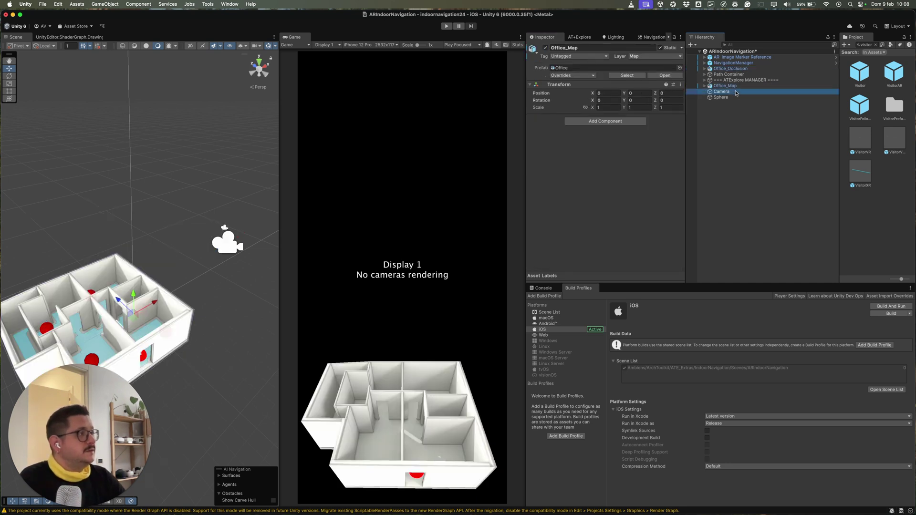
{"action": "scroll", "coordinate": [579, 220], "scroll_direction": "down", "scroll_amount": 2}
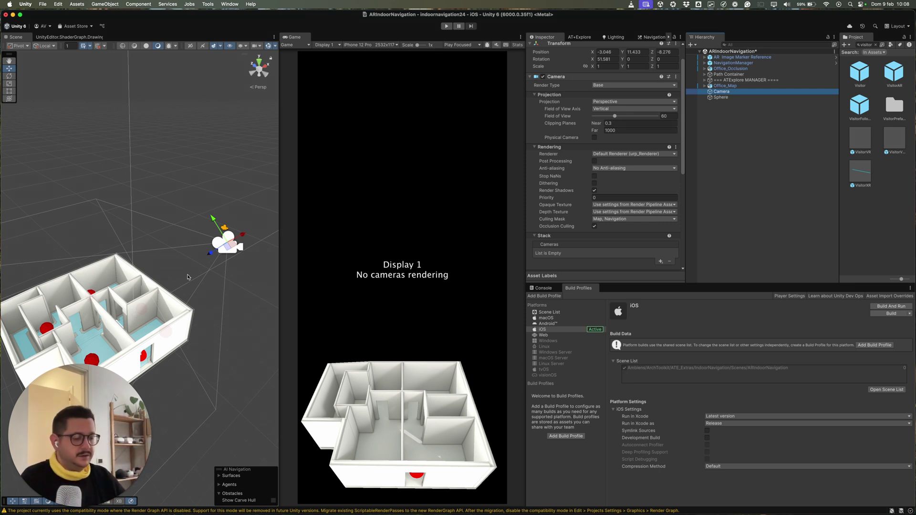
{"action": "left_click_drag", "start_coordinate": [219, 270], "coordinate": [175, 272], "text": "alt"}
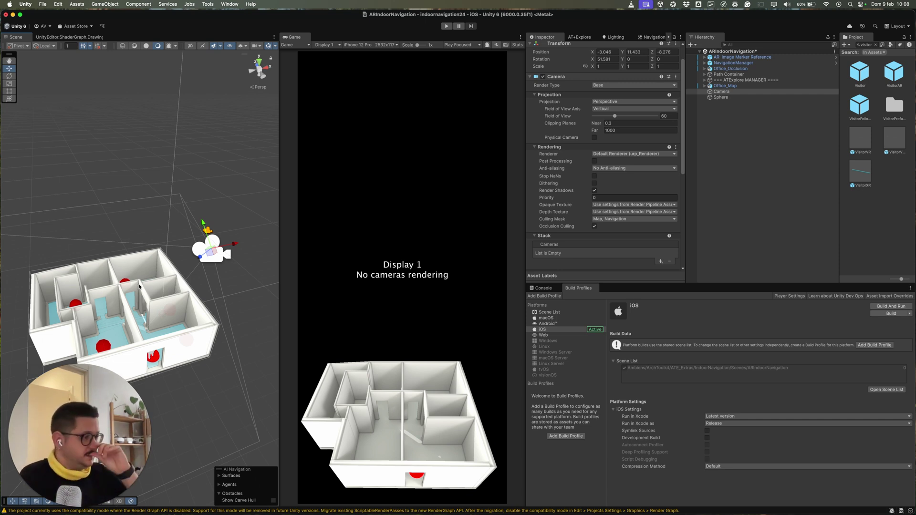
- Check the layer assigned to Office_Map and the layers included in the Camera's Culling Mask
{"action": "left_click", "coordinate": [727, 86]}
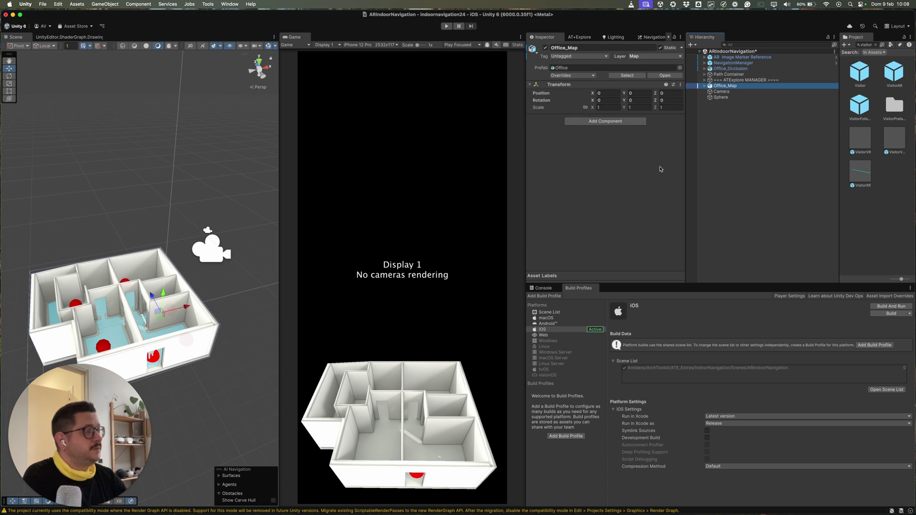
{"action": "left_click", "coordinate": [652, 57]}
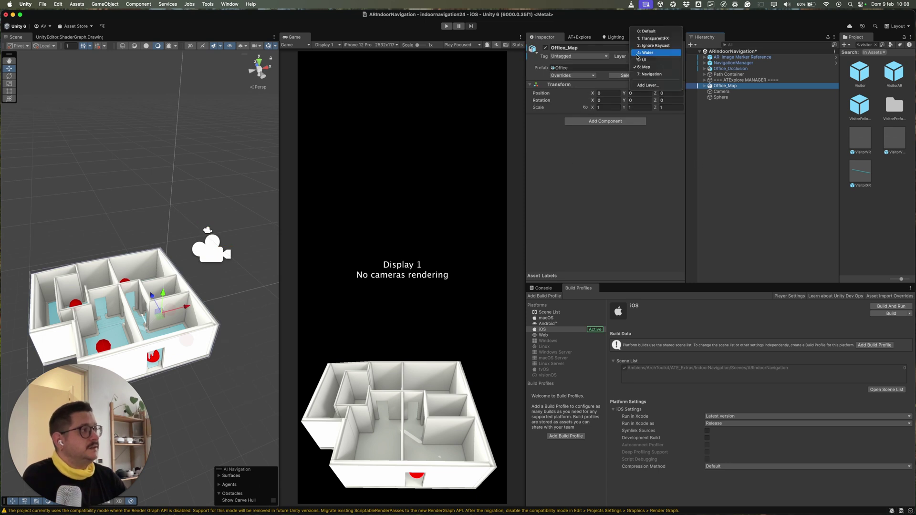
{"action": "left_click", "coordinate": [650, 67]}
{"action": "left_click", "coordinate": [721, 91]}
{"action": "left_click", "coordinate": [619, 194]}
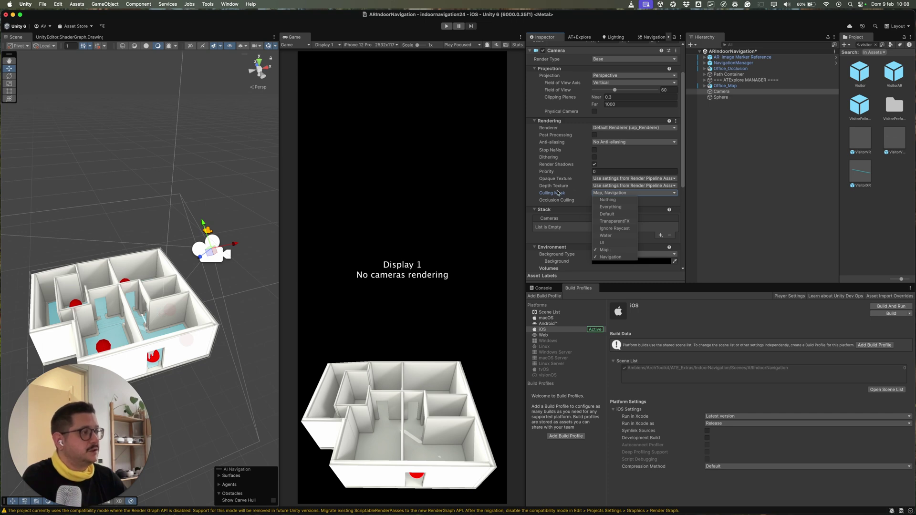
{"action": "left_click", "coordinate": [557, 193]}
- Check which layer the NavigationManager object is assigned to, leaving its layer setting as it is
{"action": "left_click", "coordinate": [709, 63]}
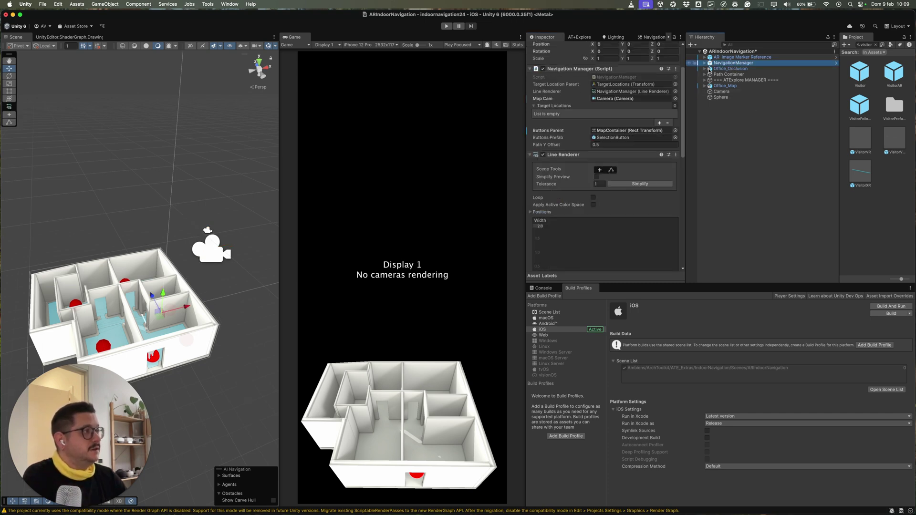
{"action": "scroll", "coordinate": [601, 143], "scroll_direction": "up", "scroll_amount": 3}
{"action": "left_click", "coordinate": [647, 56]}
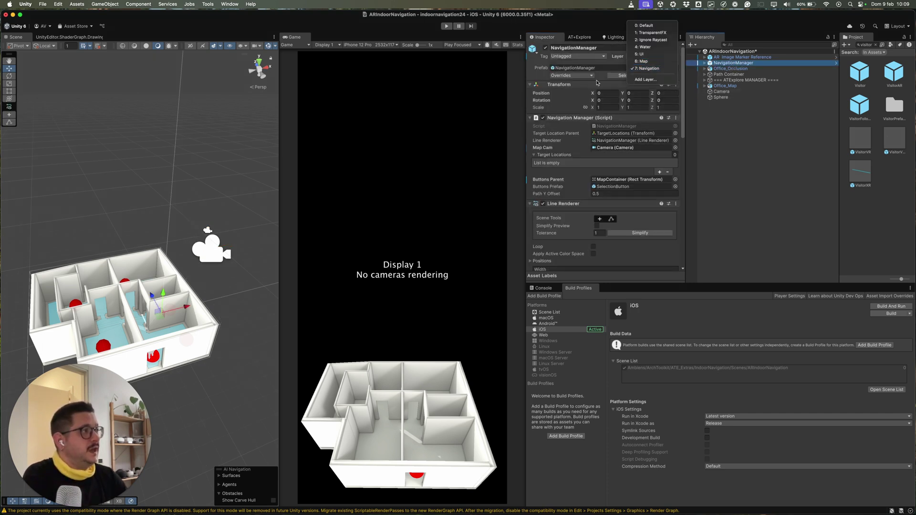
{"action": "left_click", "coordinate": [751, 147]}
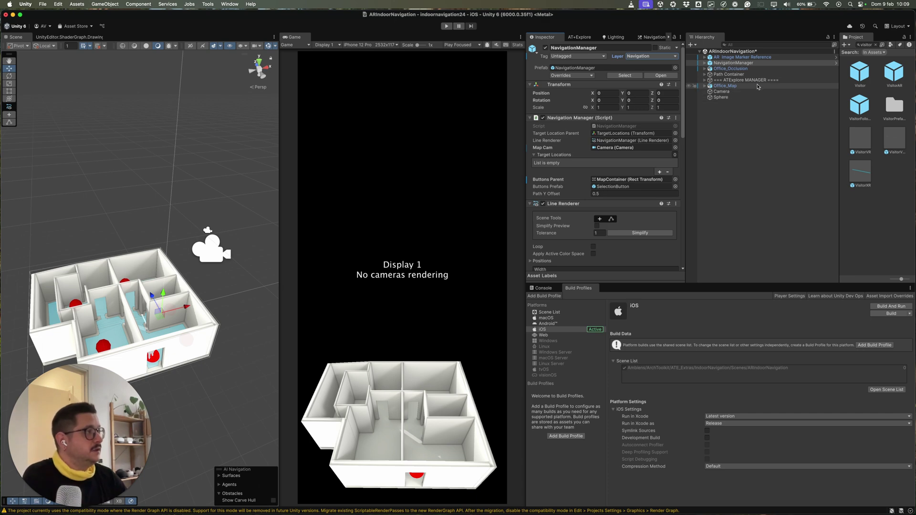
{"action": "left_click", "coordinate": [791, 175]}
- Open the VisitorAR prefab for editing and look over its root components
{"action": "left_click", "coordinate": [894, 73]}
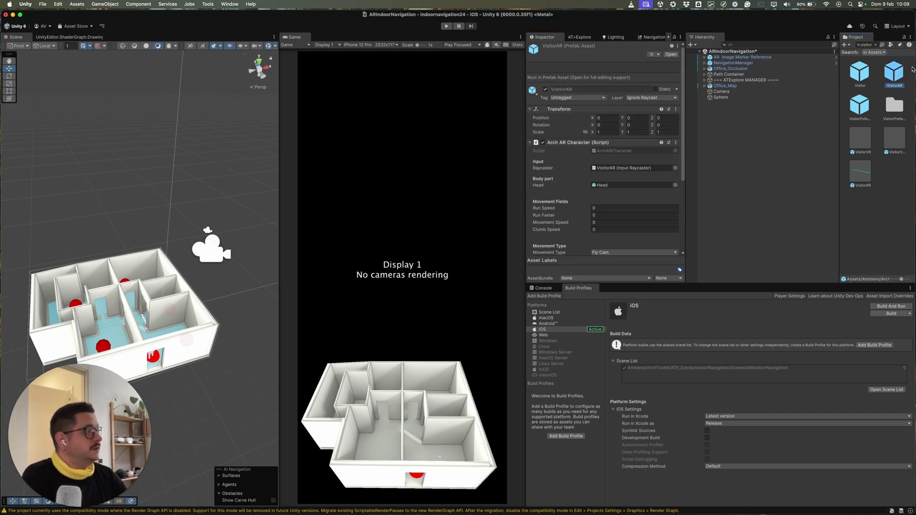
{"action": "double_click", "coordinate": [890, 70]}
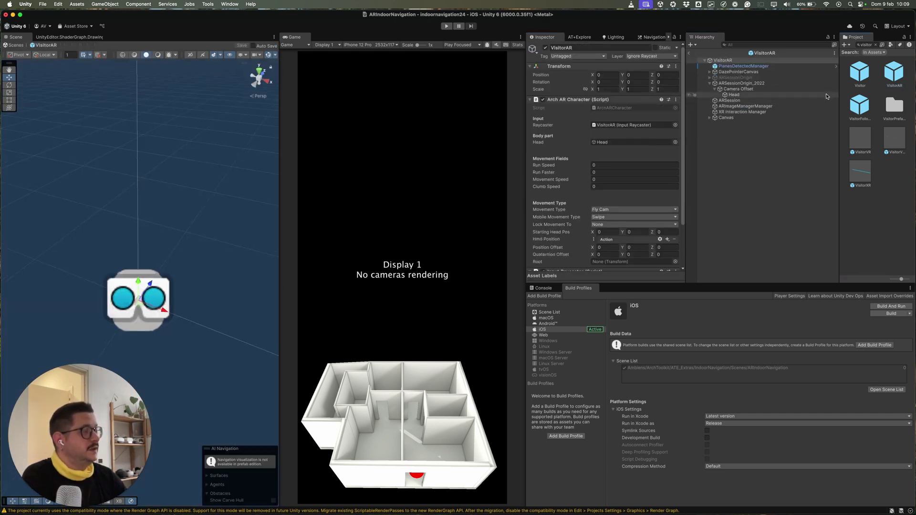
{"action": "scroll", "coordinate": [569, 147], "scroll_direction": "down", "scroll_amount": 3}
{"action": "scroll", "coordinate": [569, 148], "scroll_direction": "up", "scroll_amount": 3}
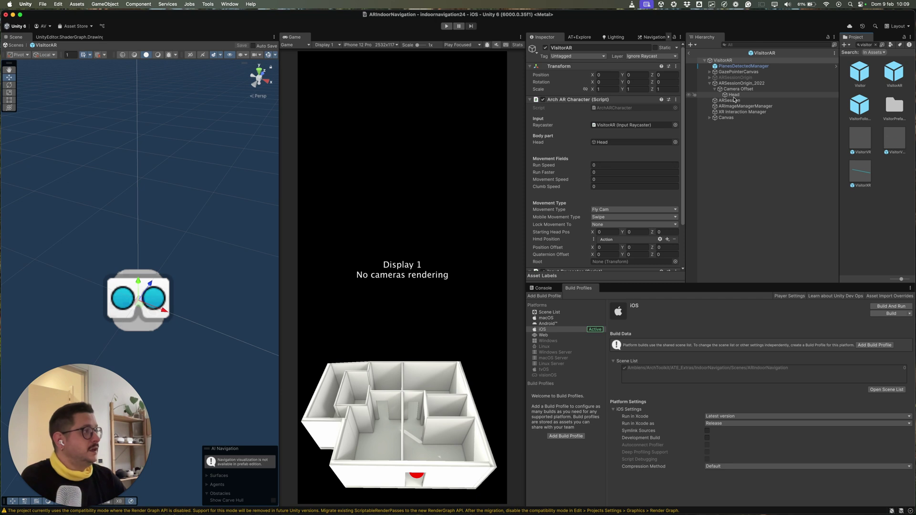
- Select the prefab's Head object and examine its camera's Culling Mask layers and remaining AR camera components
{"action": "left_click", "coordinate": [733, 94]}
{"action": "scroll", "coordinate": [547, 127], "scroll_direction": "down", "scroll_amount": 1}
{"action": "scroll", "coordinate": [549, 136], "scroll_direction": "down", "scroll_amount": 2}
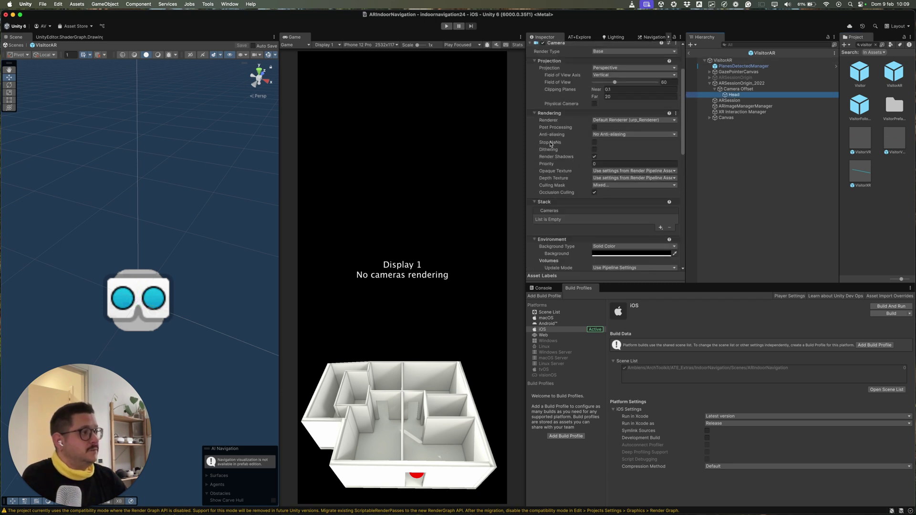
{"action": "left_click", "coordinate": [633, 186]}
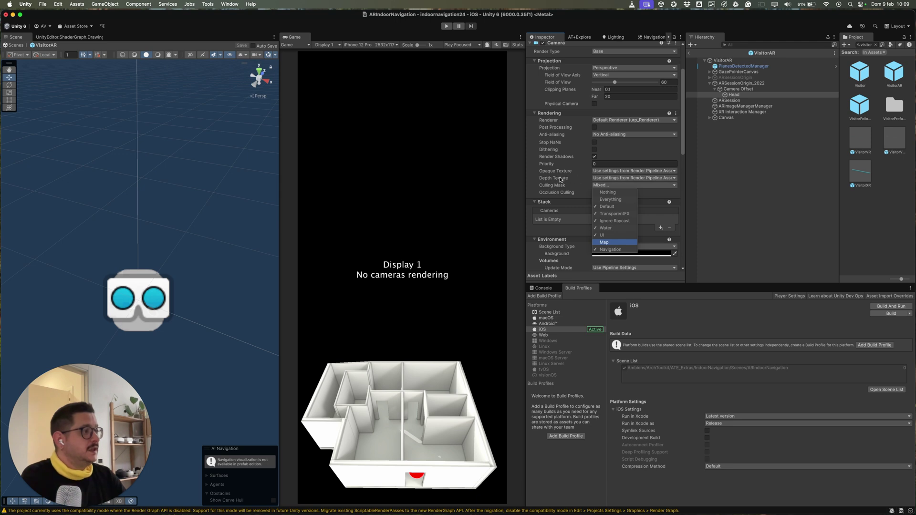
{"action": "left_click", "coordinate": [549, 190]}
{"action": "scroll", "coordinate": [555, 243], "scroll_direction": "down", "scroll_amount": 2}
{"action": "scroll", "coordinate": [556, 246], "scroll_direction": "down", "scroll_amount": 8}
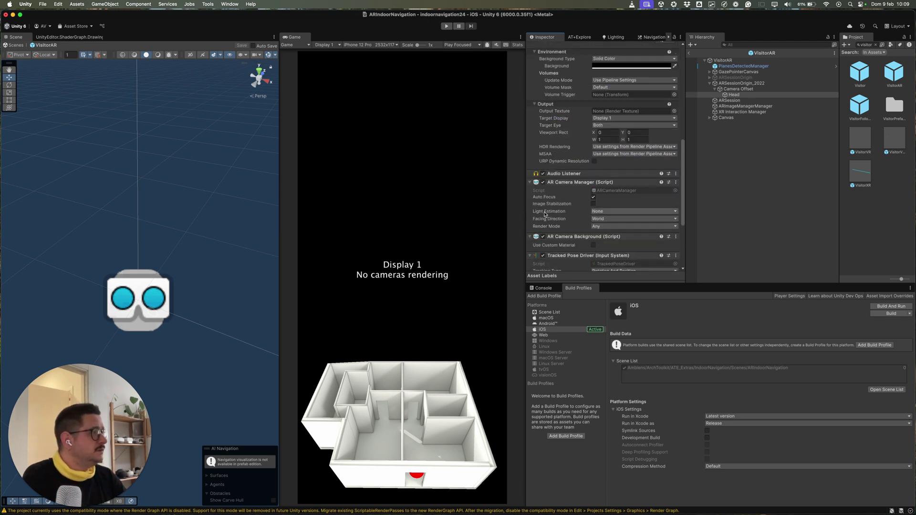
{"action": "scroll", "coordinate": [546, 214], "scroll_direction": "up", "scroll_amount": 10}
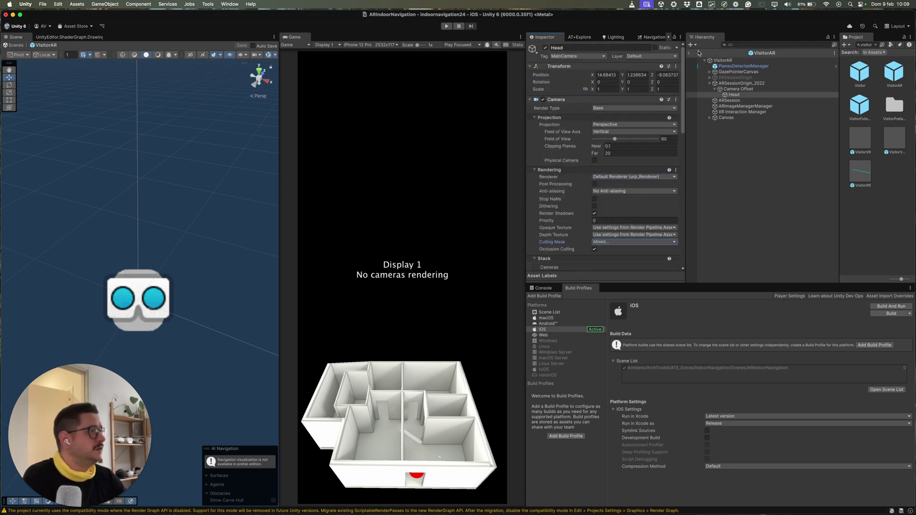
- Return from the VisitorAR prefab to the ARIndoorNavigation scene and examine the Sphere's layer and components at its place in the office
{"action": "left_click", "coordinate": [689, 54]}
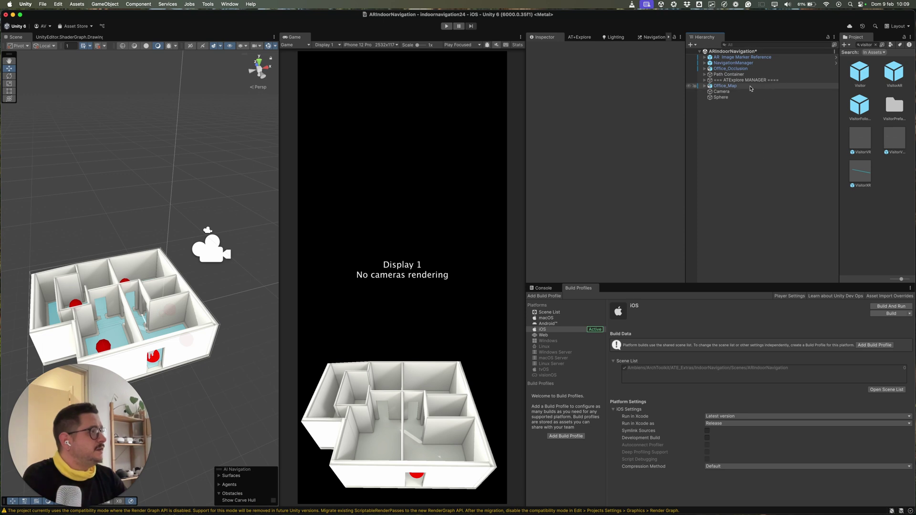
{"action": "left_click", "coordinate": [721, 97]}
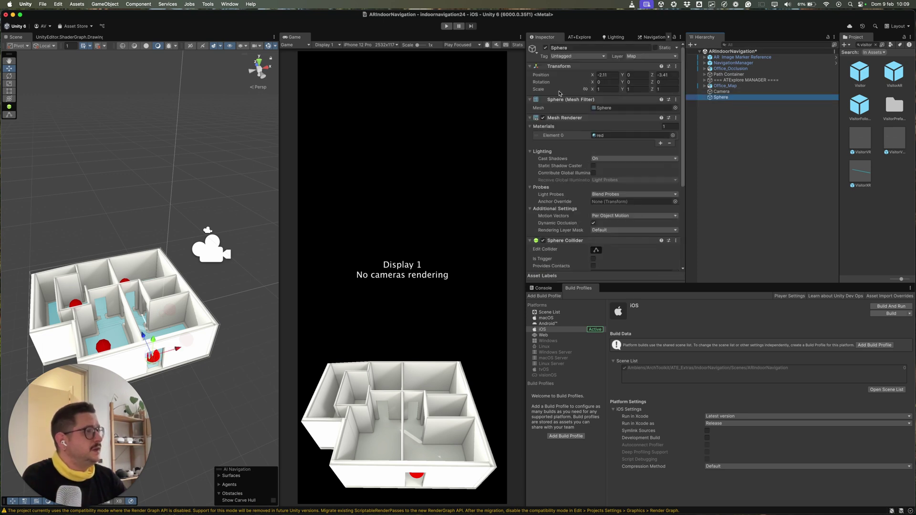
{"action": "right_click_drag", "start_coordinate": [167, 334], "coordinate": [177, 375]}
{"action": "key", "text": "w"}
{"action": "scroll", "coordinate": [176, 374], "scroll_direction": "down", "scroll_amount": 5}
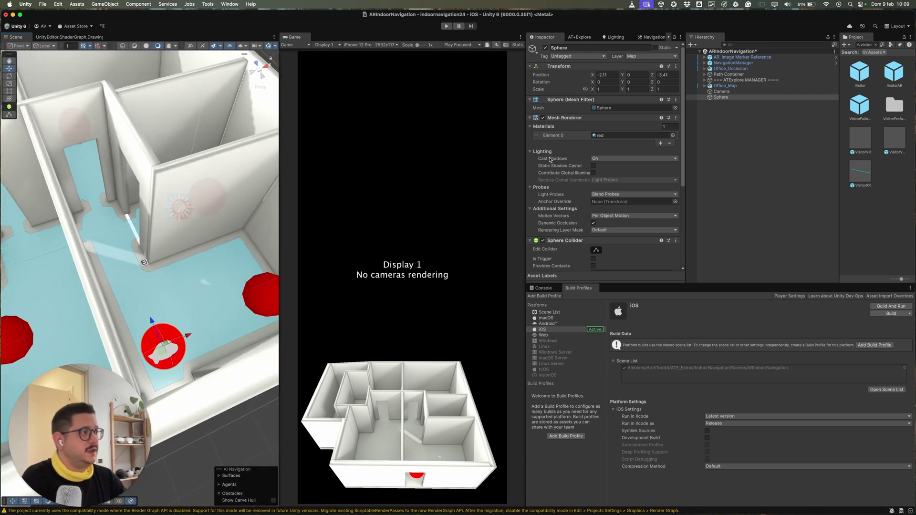
{"action": "left_click", "coordinate": [725, 98]}
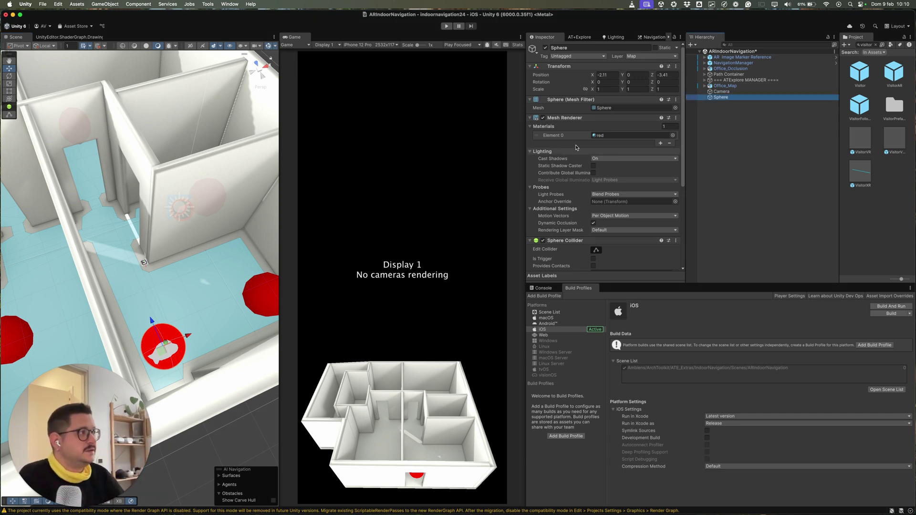
{"action": "scroll", "coordinate": [566, 173], "scroll_direction": "down", "scroll_amount": 8}
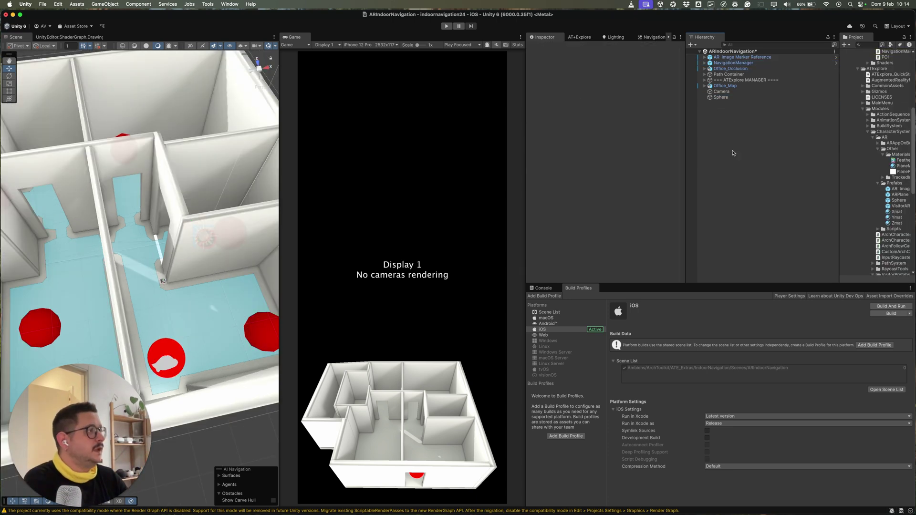
- Examine the blue walkable area inside the office model, checking the Office_Occlusion and NavigationManager objects along with it
{"action": "left_click_drag", "start_coordinate": [150, 257], "coordinate": [144, 246], "text": "alt"}
{"action": "scroll", "coordinate": [162, 265], "scroll_direction": "down", "scroll_amount": 5}
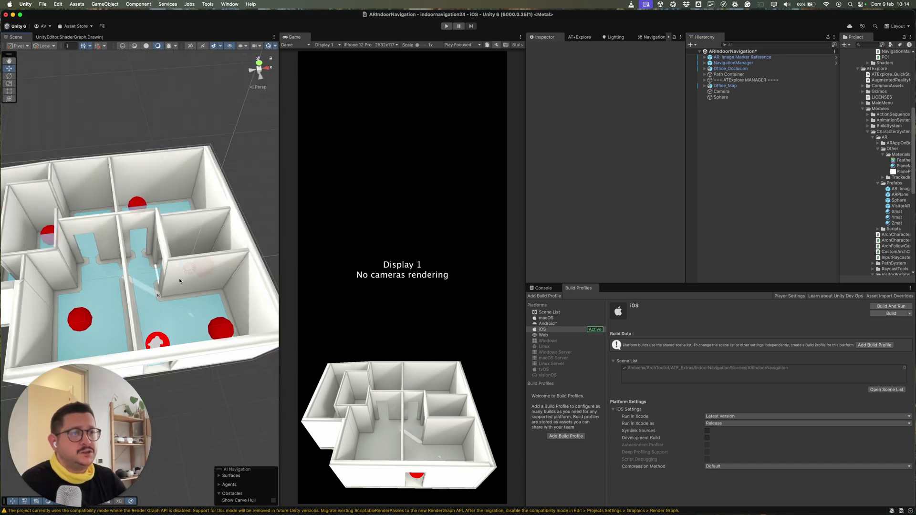
{"action": "middle_click_drag", "start_coordinate": [177, 284], "coordinate": [183, 280]}
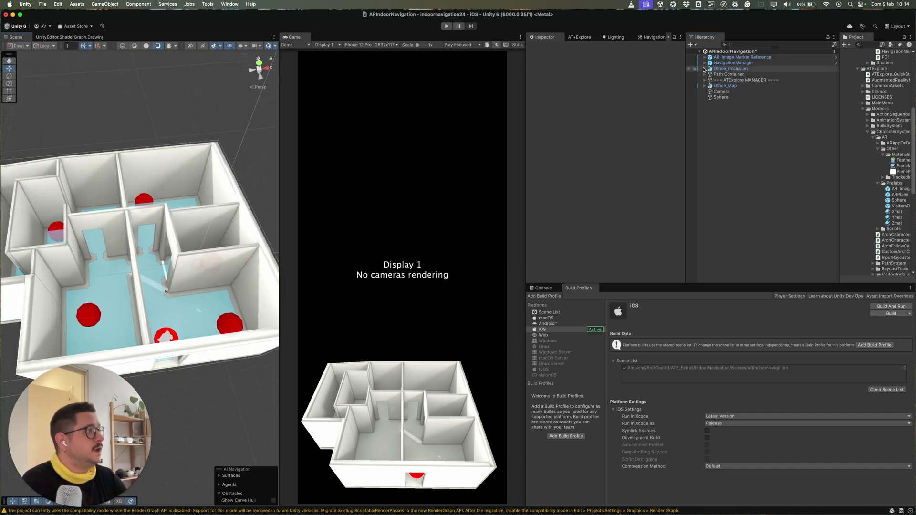
{"action": "left_click", "coordinate": [722, 69]}
{"action": "scroll", "coordinate": [165, 294], "scroll_direction": "up", "scroll_amount": 5}
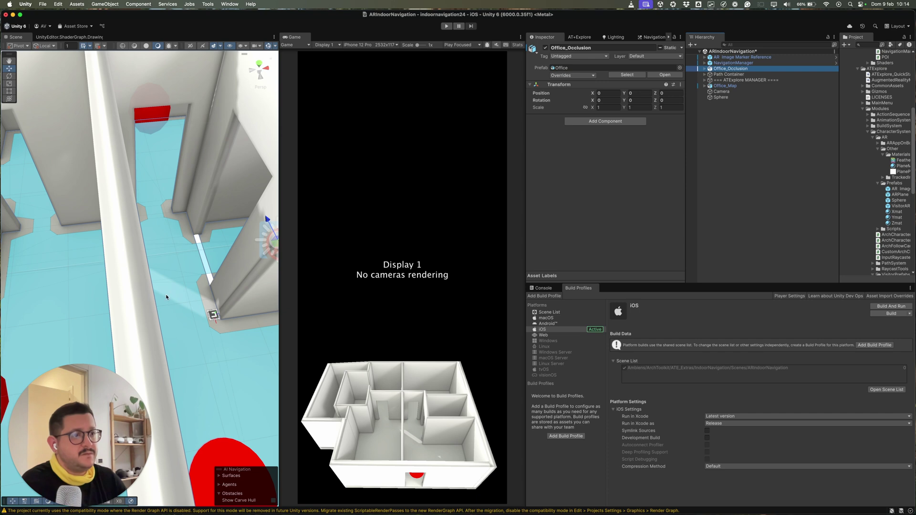
{"action": "left_click_drag", "start_coordinate": [165, 294], "coordinate": [151, 304], "text": "alt"}
{"action": "scroll", "coordinate": [167, 291], "scroll_direction": "down", "scroll_amount": 3}
{"action": "middle_click_drag", "start_coordinate": [179, 281], "coordinate": [148, 277]}
{"action": "scroll", "coordinate": [148, 286], "scroll_direction": "down", "scroll_amount": 3}
{"action": "scroll", "coordinate": [175, 316], "scroll_direction": "up", "scroll_amount": 1}
{"action": "left_click", "coordinate": [733, 63]}
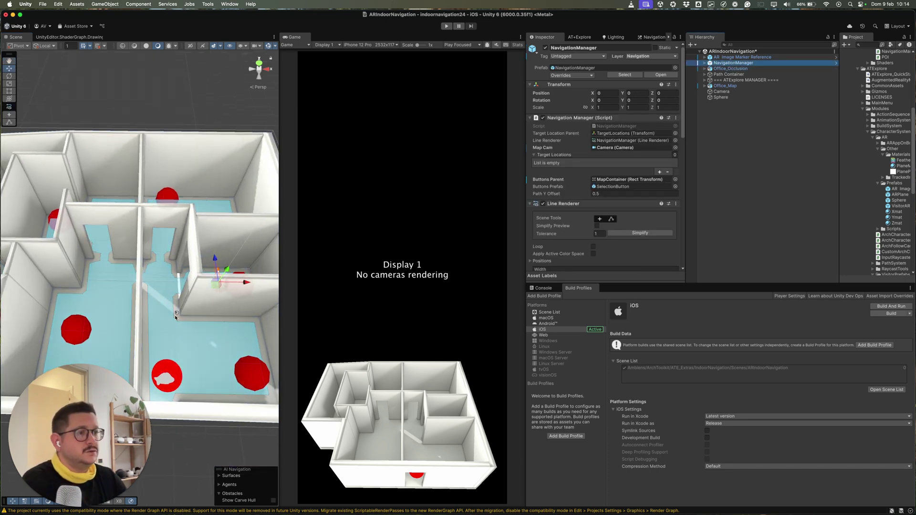
{"action": "middle_click_drag", "start_coordinate": [186, 363], "coordinate": [181, 348]}
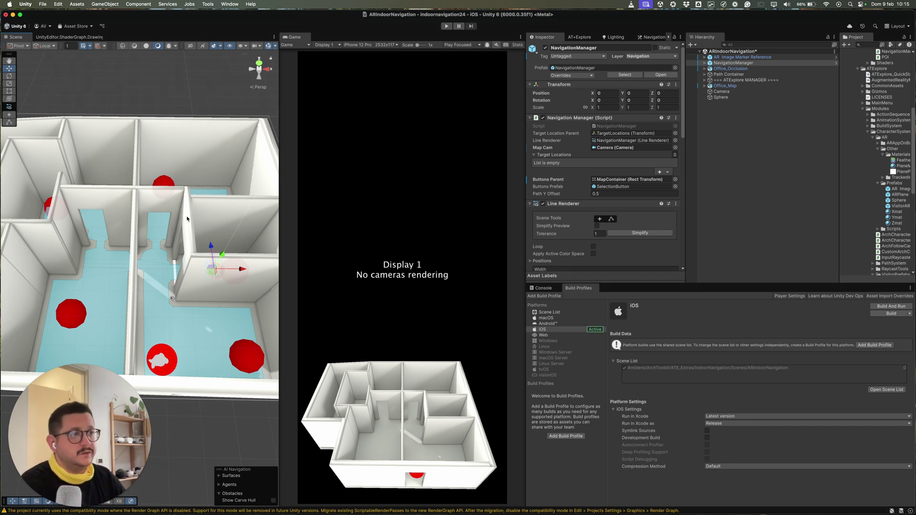
- Expand Office_Occlusion, select BIM_Ufficio0 and examine its NavMesh Surface component including the Advanced settings
{"action": "left_click", "coordinate": [705, 68]}
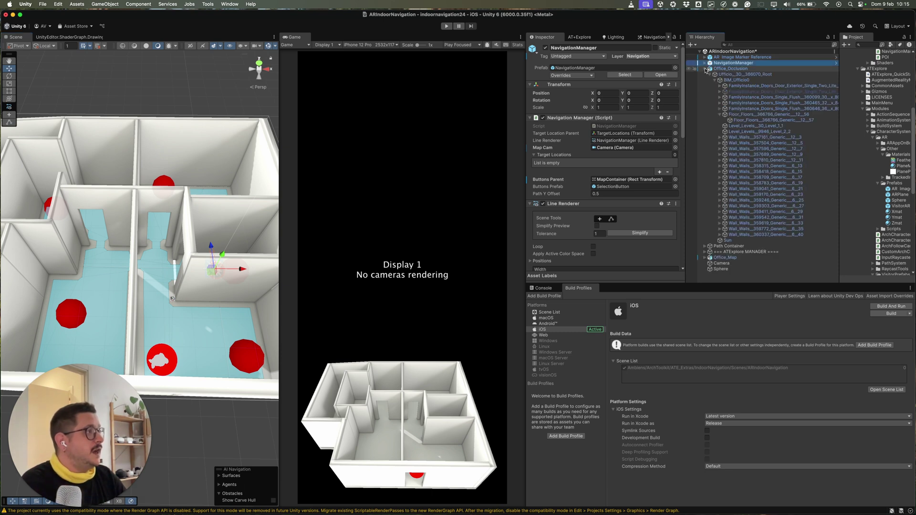
{"action": "left_click", "coordinate": [736, 80]}
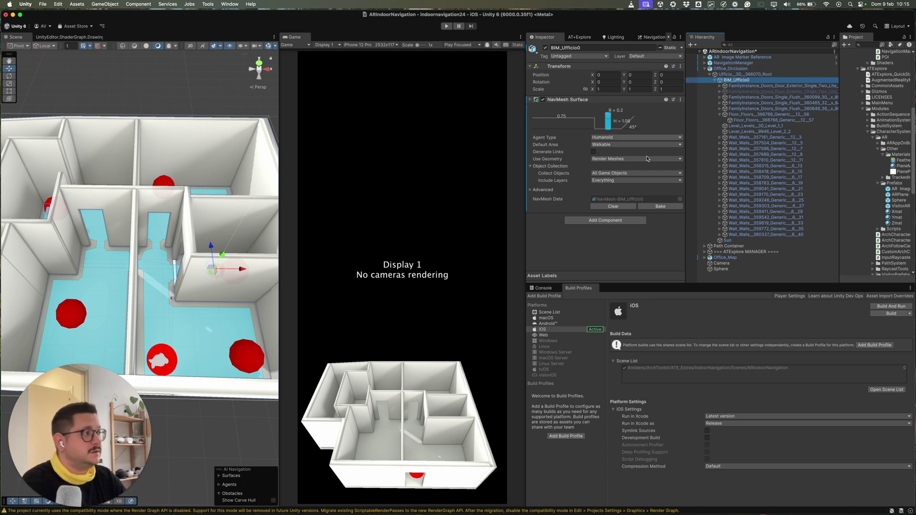
{"action": "left_click", "coordinate": [534, 190]}
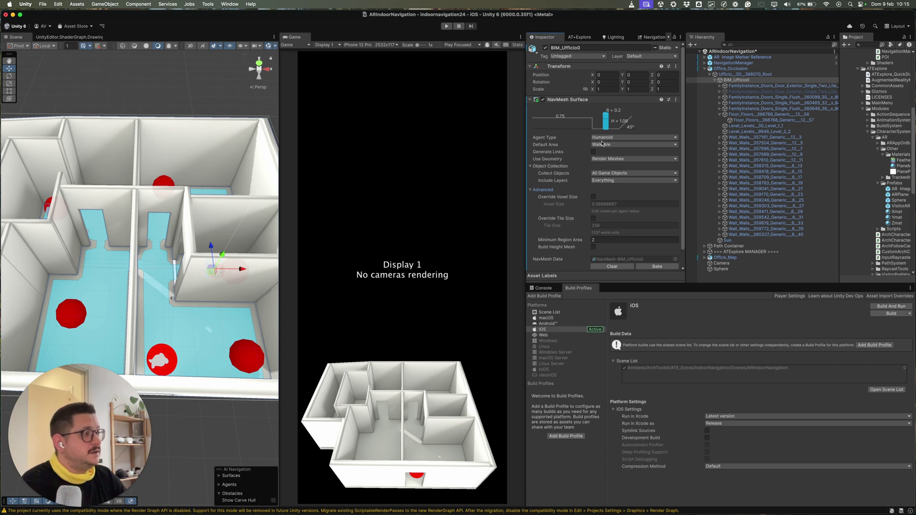
- Check where the AI Navigation window is opened from and view its Humanoid agent settings
{"action": "left_click", "coordinate": [650, 37]}
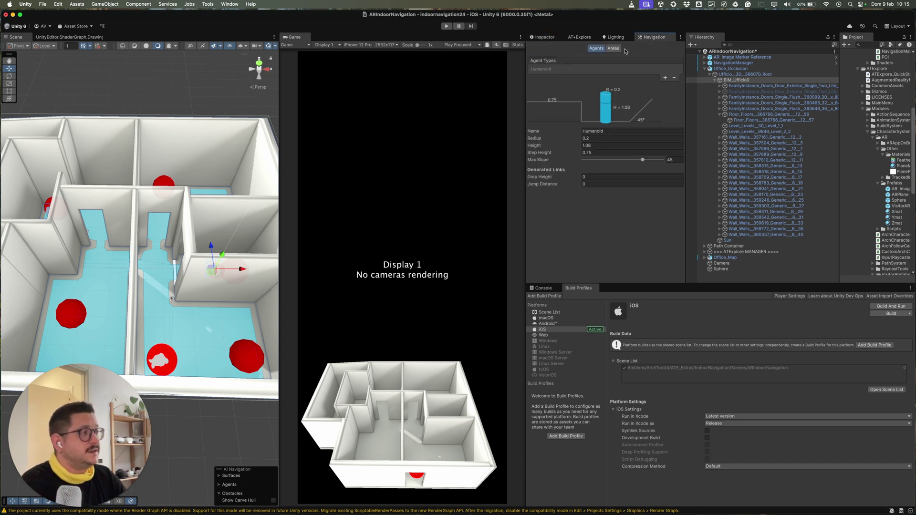
{"action": "left_click", "coordinate": [228, 5]}
{"action": "left_click", "coordinate": [297, 29]}
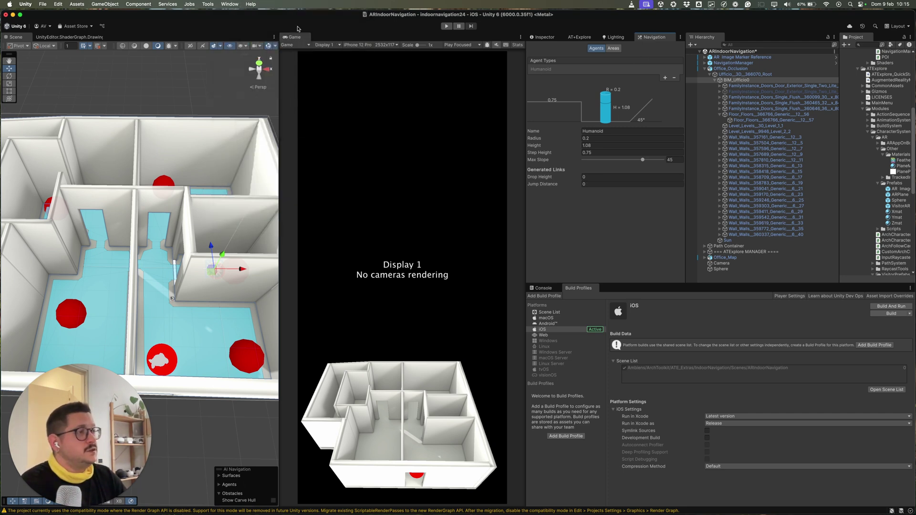
{"action": "left_click", "coordinate": [229, 5]}
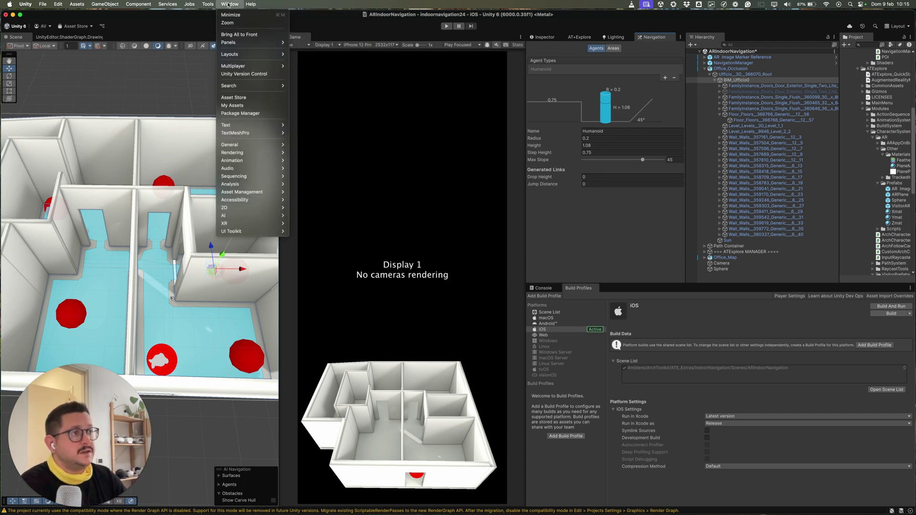
{"action": "mouse_move", "coordinate": [253, 215]}
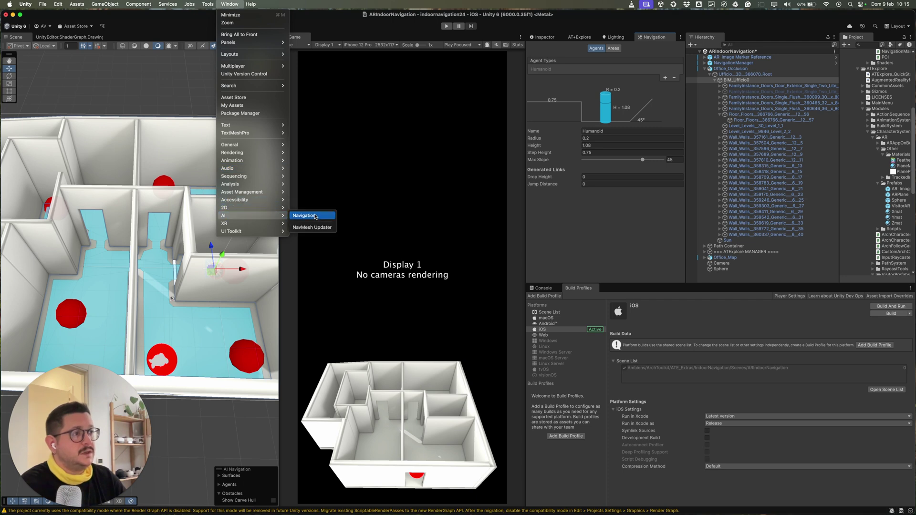
{"action": "left_click", "coordinate": [652, 37]}
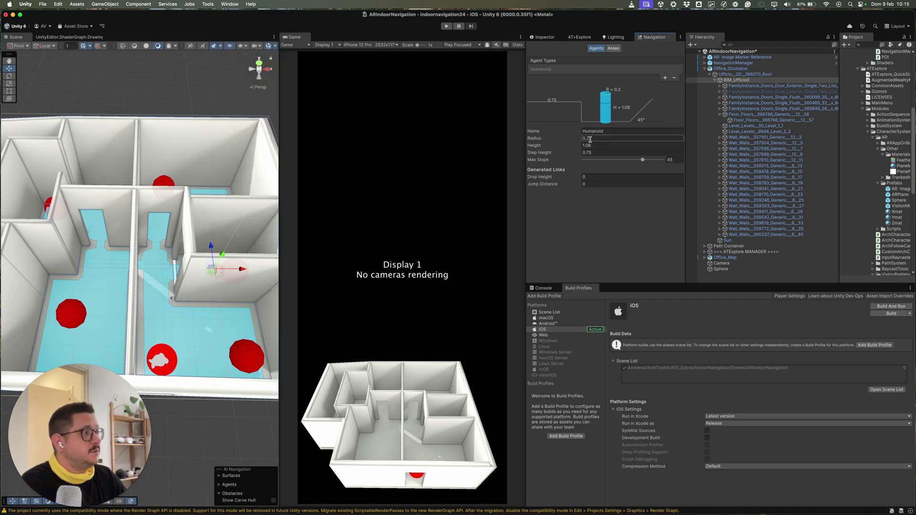
- Set the Humanoid agent radius to 0.3 and rebake the NavMesh Surface of BIM_Ufficio0
{"action": "left_click", "coordinate": [586, 138]}
{"action": "left_click_drag", "start_coordinate": [587, 139], "coordinate": [619, 143]}
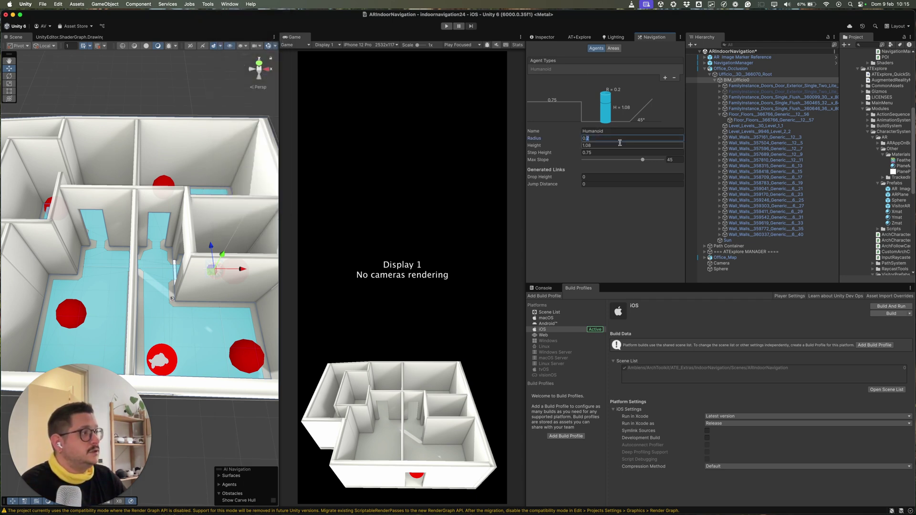
{"action": "type", "text": "3"}
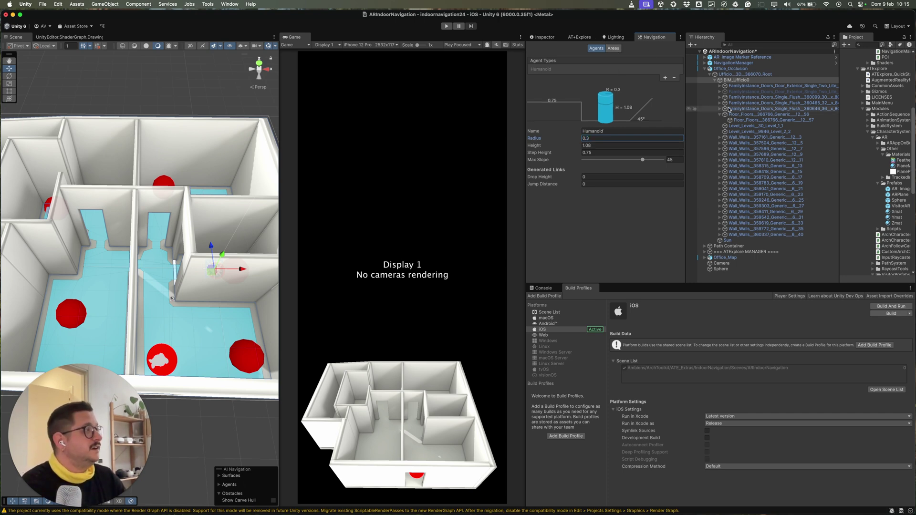
{"action": "left_click", "coordinate": [544, 37]}
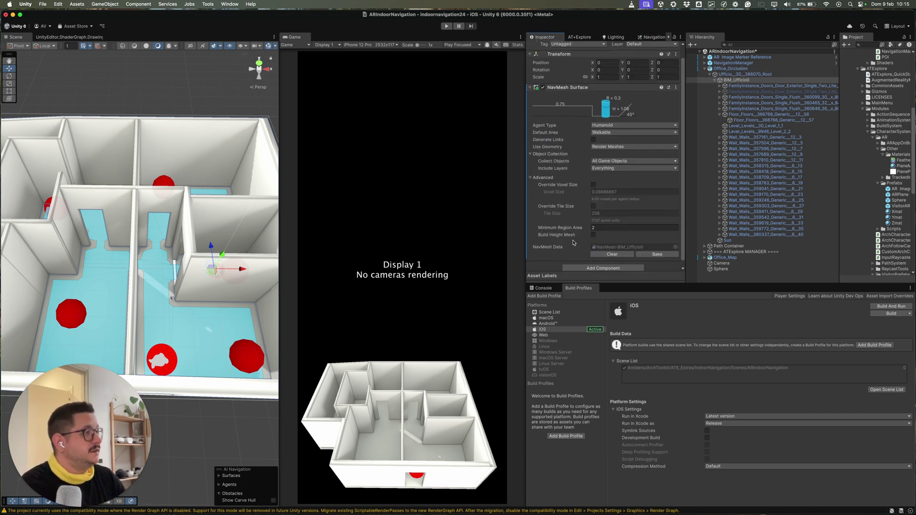
{"action": "left_click", "coordinate": [657, 254]}
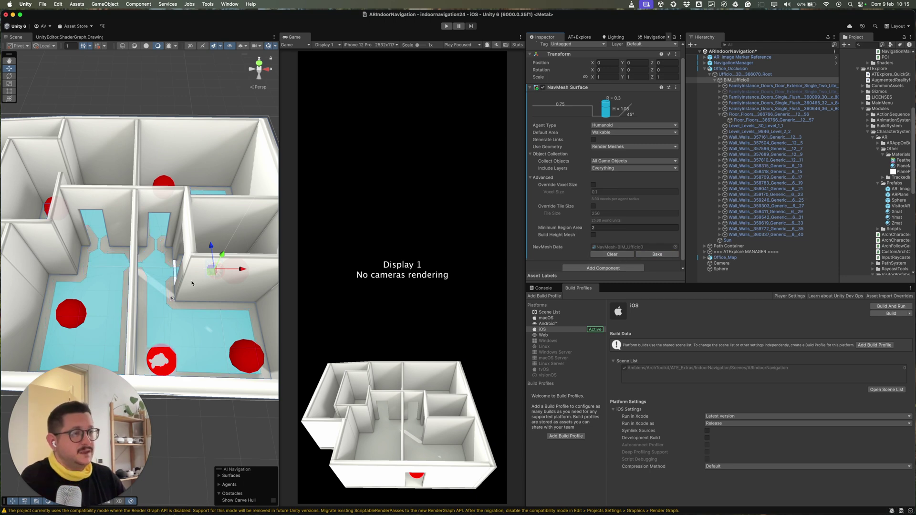
- Inspect the baked walkable area up close at the doorways and narrow passages beside the office walls
{"action": "right_click_drag", "start_coordinate": [192, 283], "coordinate": [265, 274]}
{"action": "key", "text": "w"}
{"action": "key", "text": "a"}
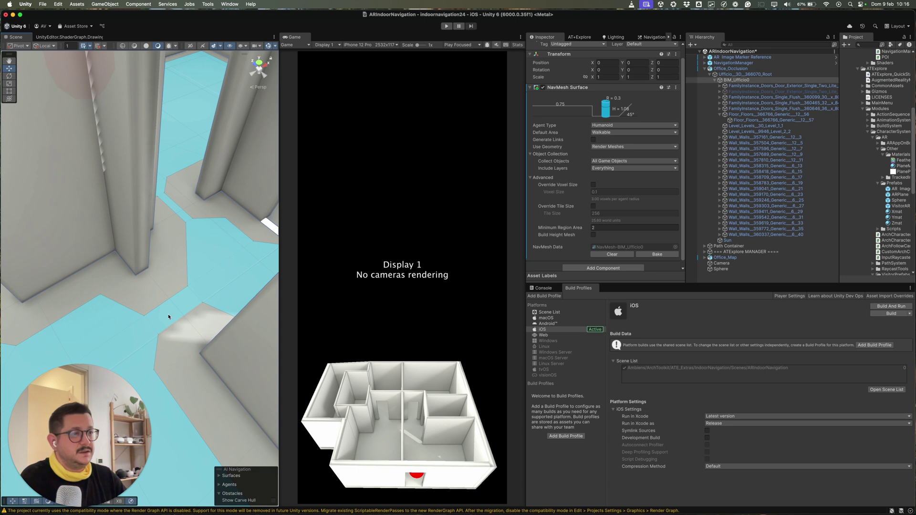
{"action": "right_click_drag", "start_coordinate": [183, 314], "coordinate": [192, 307]}
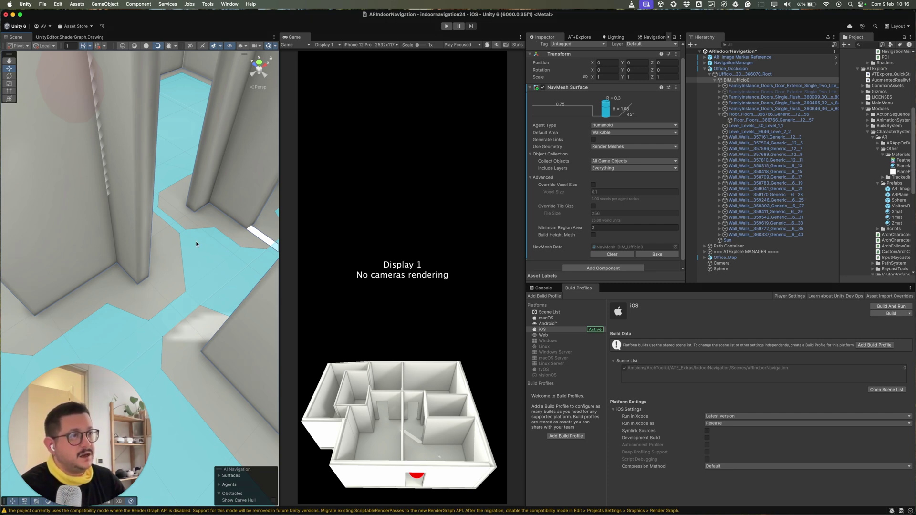
{"action": "right_click_drag", "start_coordinate": [196, 243], "coordinate": [195, 372]}
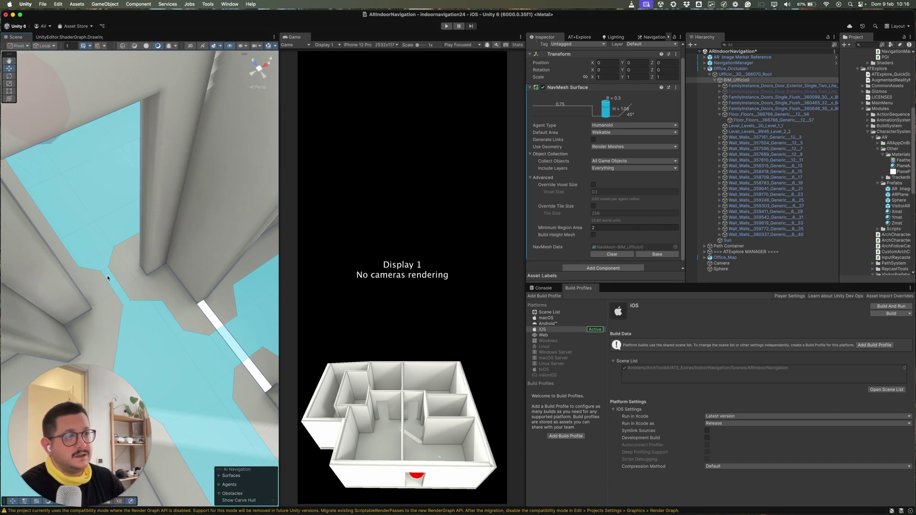
- Set the Humanoid agent radius to 0.2 and rebake the NavMesh Surface of BIM_Ufficio0
{"action": "left_click", "coordinate": [654, 37]}
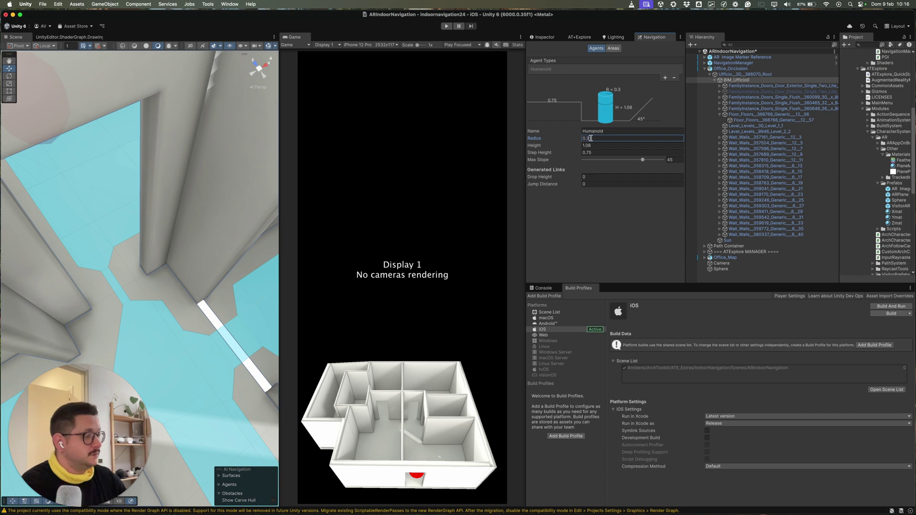
{"action": "key", "text": "BackSpace"}
{"action": "type", "text": "2"}
{"action": "left_click", "coordinate": [544, 37]}
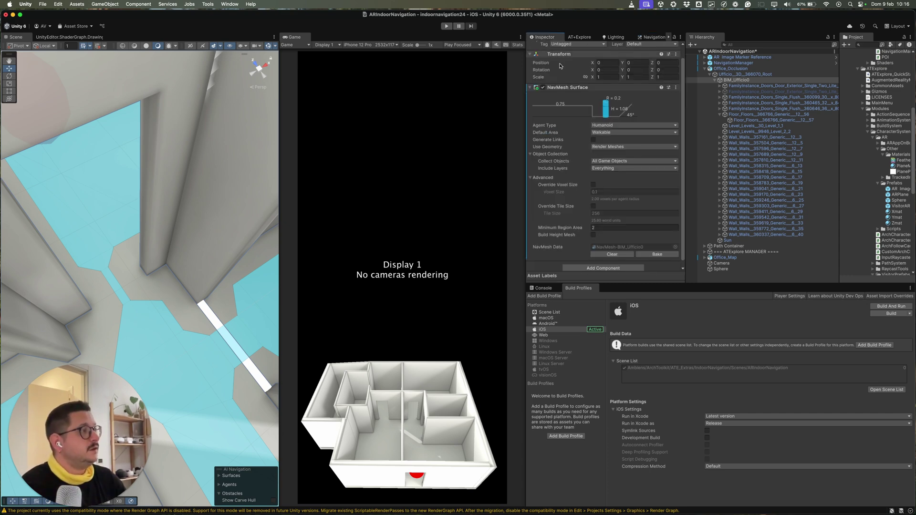
{"action": "left_click", "coordinate": [657, 254]}
- Inspect the rebaked NavMesh coverage across the office rooms, the doorways and the area around the marker
{"action": "scroll", "coordinate": [74, 349], "scroll_direction": "down", "scroll_amount": 5}
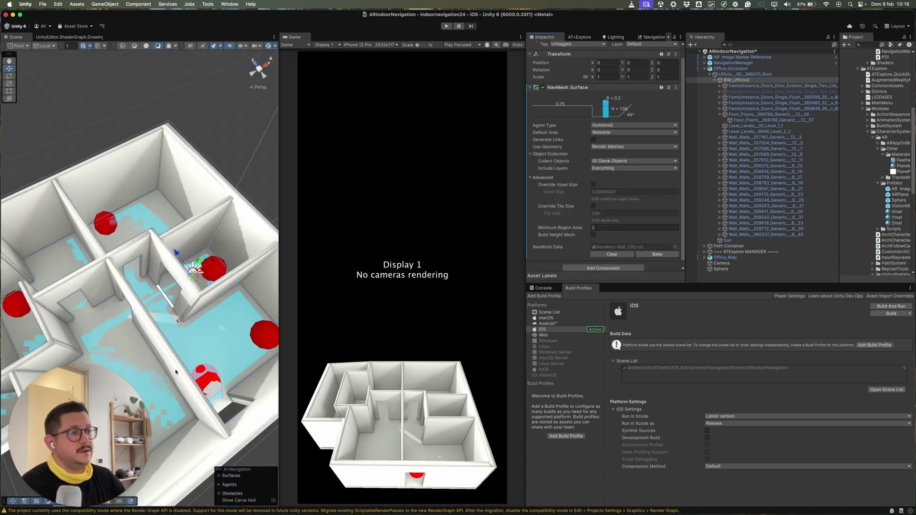
{"action": "left_click_drag", "start_coordinate": [74, 348], "coordinate": [177, 347], "text": "alt"}
{"action": "scroll", "coordinate": [177, 347], "scroll_direction": "up", "scroll_amount": 5}
{"action": "scroll", "coordinate": [177, 347], "scroll_direction": "up", "scroll_amount": 8}
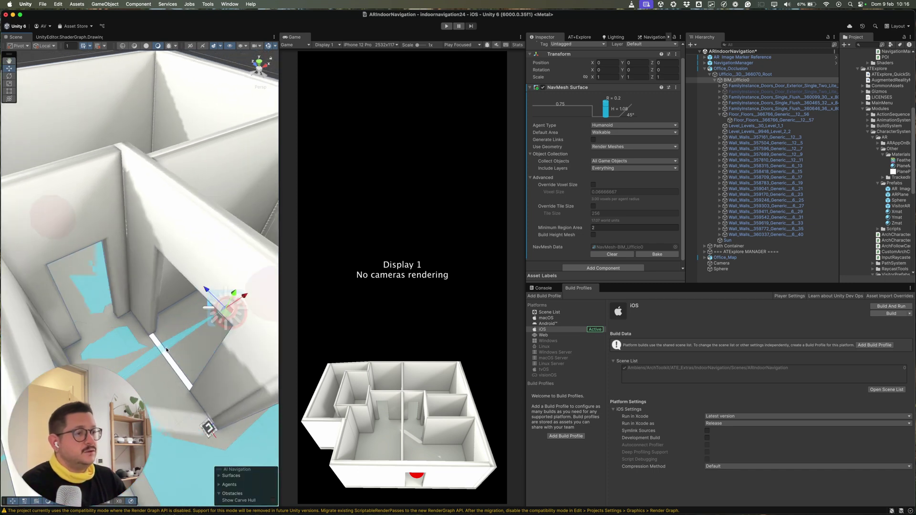
{"action": "middle_click_drag", "start_coordinate": [196, 350], "coordinate": [198, 347]}
{"action": "left_click_drag", "start_coordinate": [198, 346], "coordinate": [149, 346], "text": "alt"}
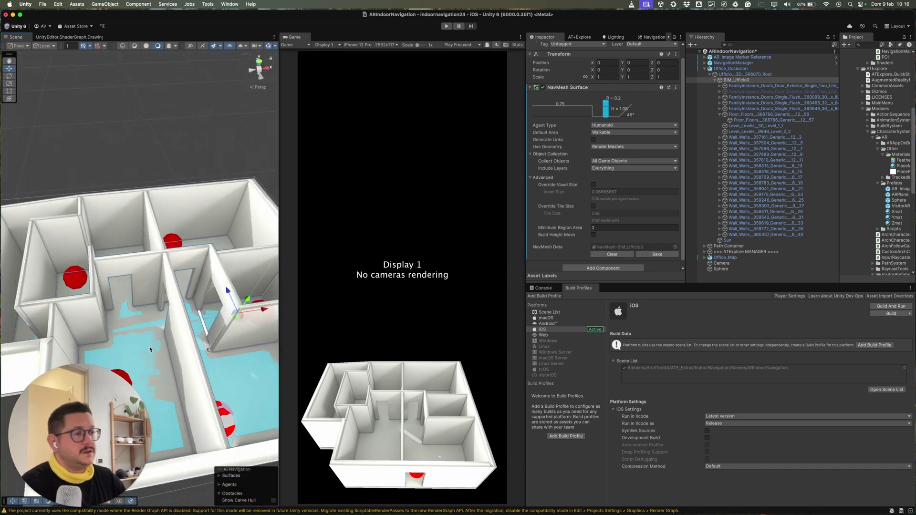
{"action": "scroll", "coordinate": [150, 347], "scroll_direction": "down", "scroll_amount": 3}
{"action": "scroll", "coordinate": [165, 349], "scroll_direction": "up", "scroll_amount": 3}
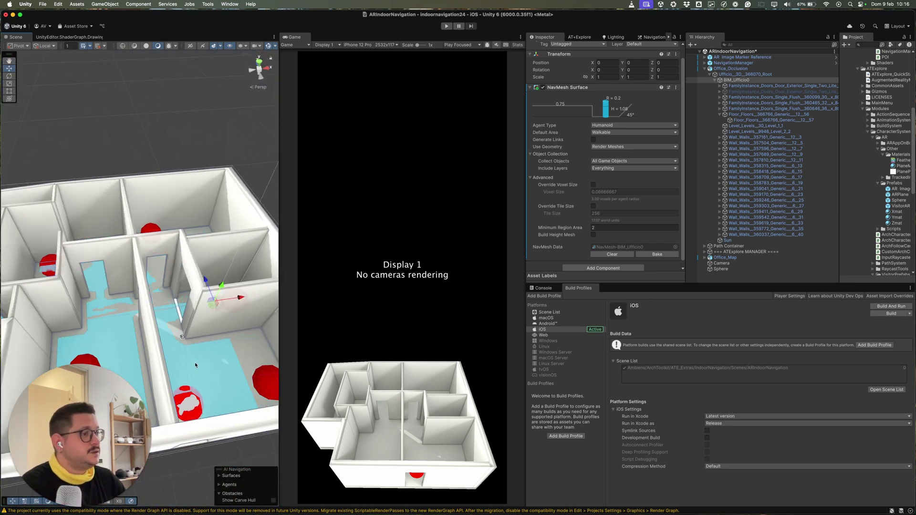
- Examine the Meeting Room and Coworking points of interest under the NavigationManager's TargetLocations, including their POI scripts
{"action": "left_click", "coordinate": [277, 375]}
{"action": "key", "text": "f"}
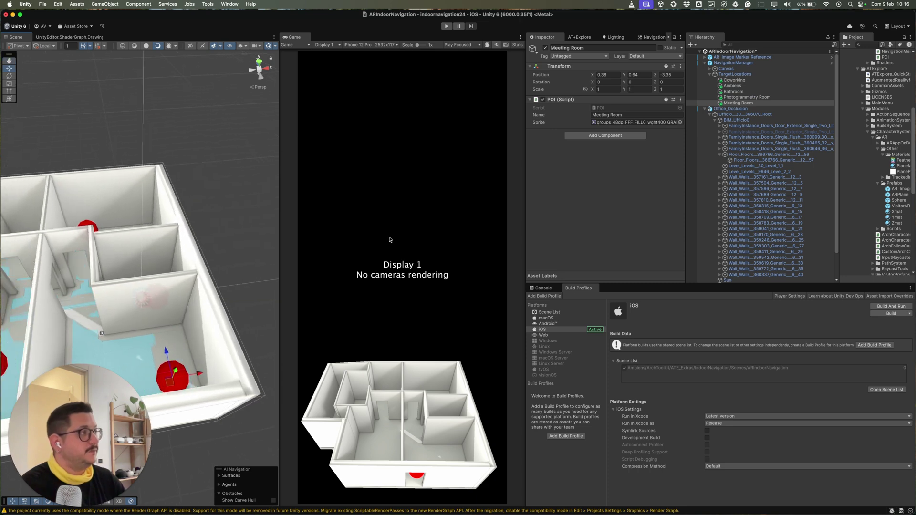
{"action": "left_click", "coordinate": [737, 75]}
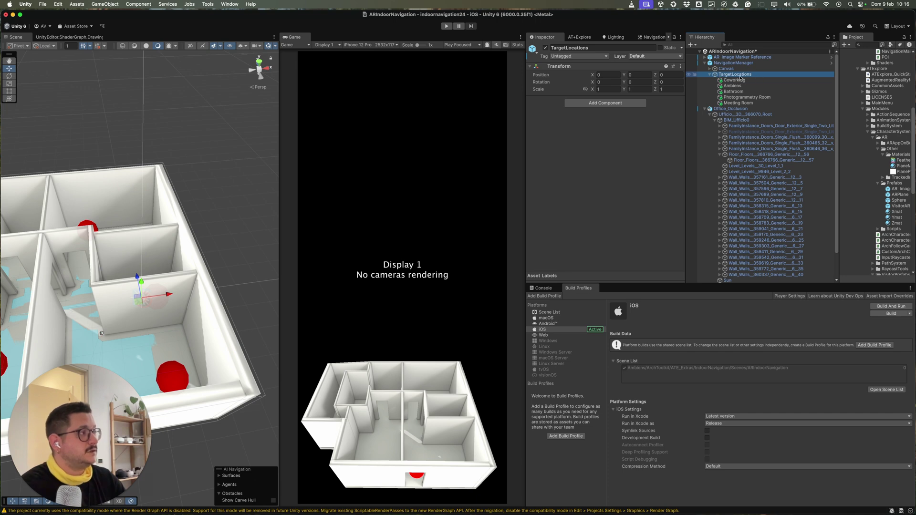
{"action": "left_click", "coordinate": [711, 63]}
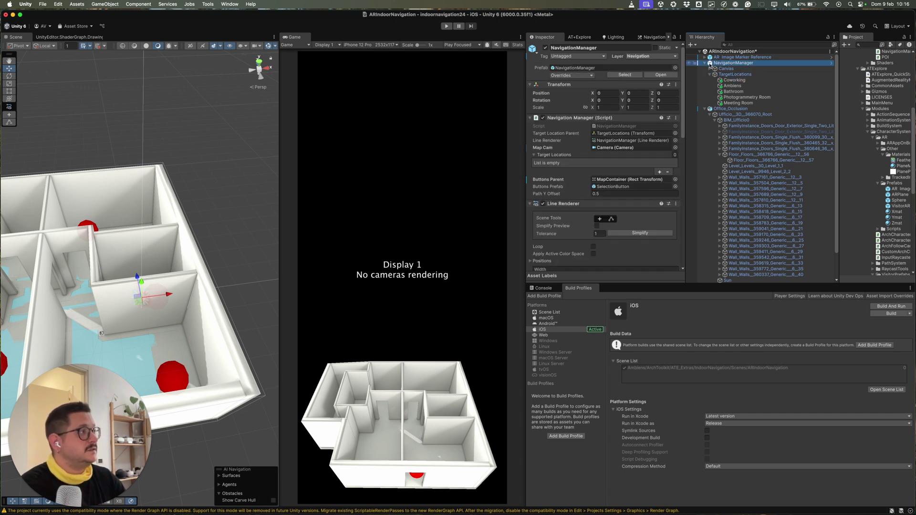
{"action": "left_click", "coordinate": [734, 75]}
{"action": "left_click", "coordinate": [734, 80]}
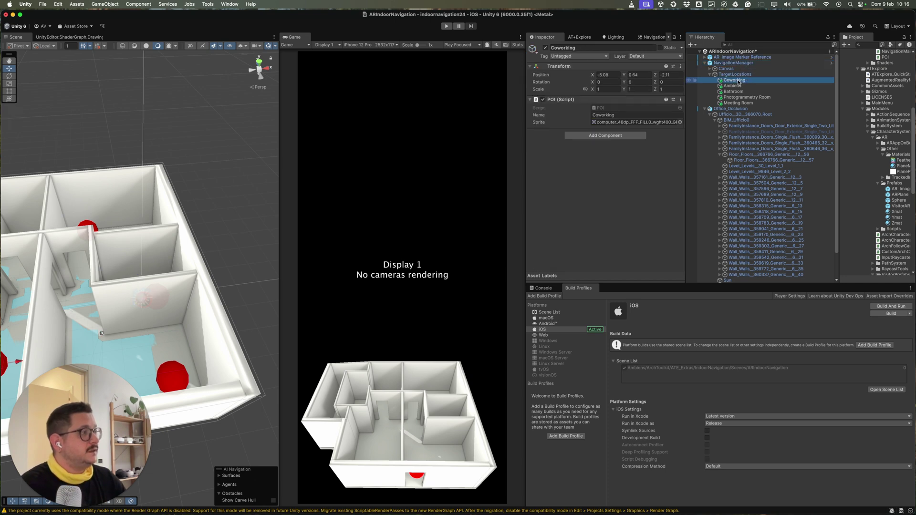
- Frame the Coworking target in the scene and examine its marker position and POI name
{"action": "key", "text": "f"}
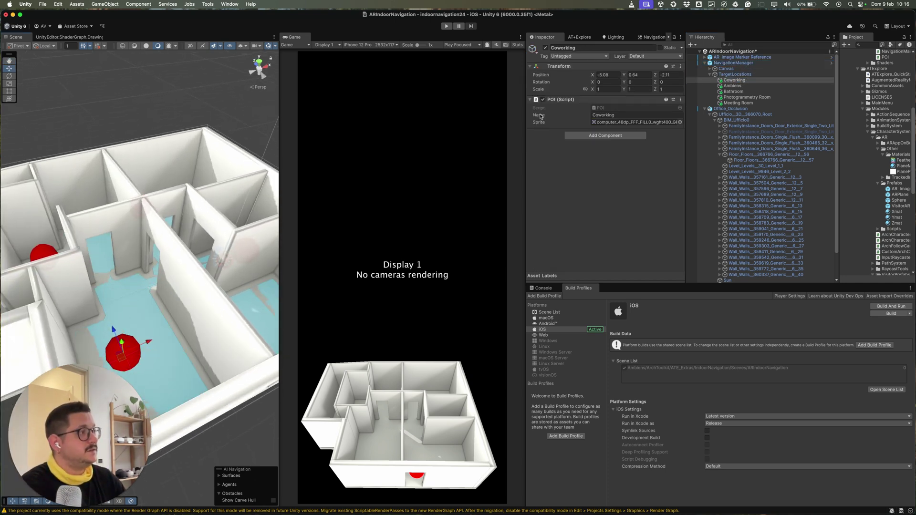
{"action": "left_click", "coordinate": [619, 115]}
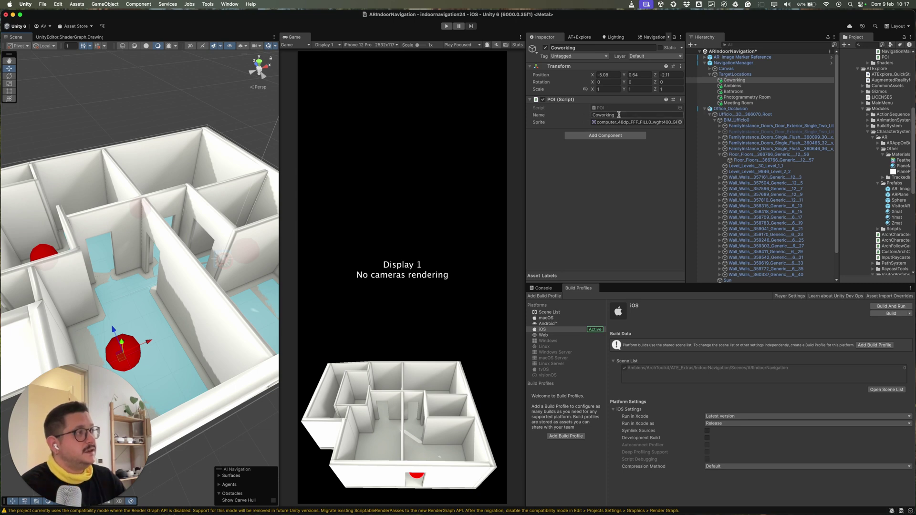
{"action": "right_click_drag", "start_coordinate": [96, 257], "coordinate": [90, 267]}
{"action": "scroll", "coordinate": [89, 277], "scroll_direction": "up", "scroll_amount": 2}
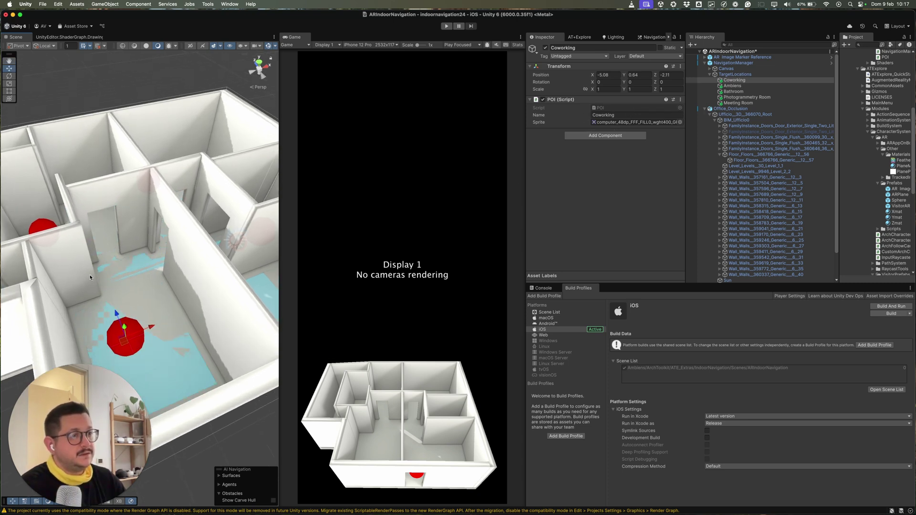
{"action": "scroll", "coordinate": [90, 277], "scroll_direction": "up", "scroll_amount": 2}
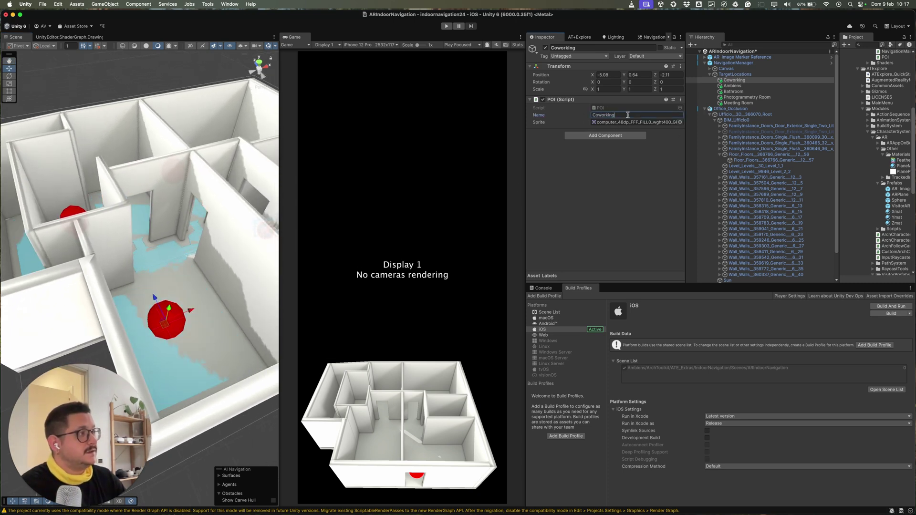
- Locate the sprite assigned to the Coworking POI and inspect its preview image and Texture Type import setting
{"action": "left_click", "coordinate": [621, 122]}
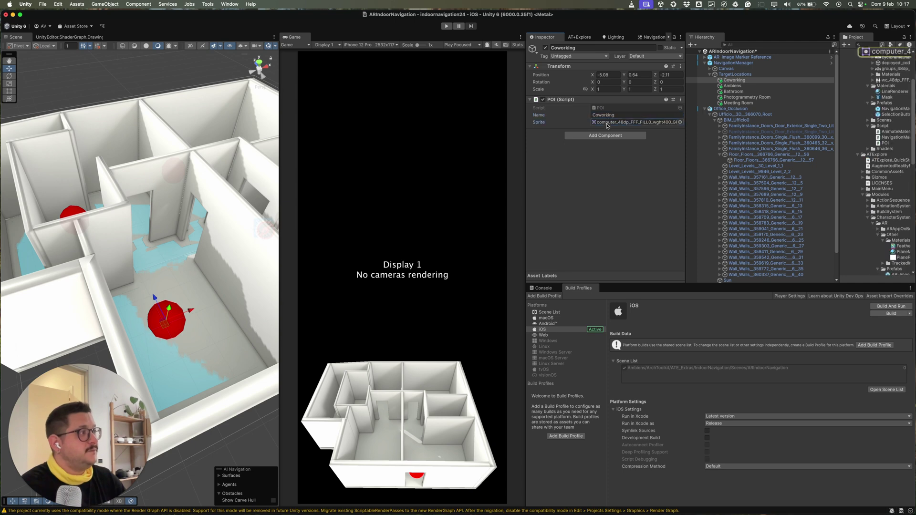
{"action": "left_click", "coordinate": [891, 60]}
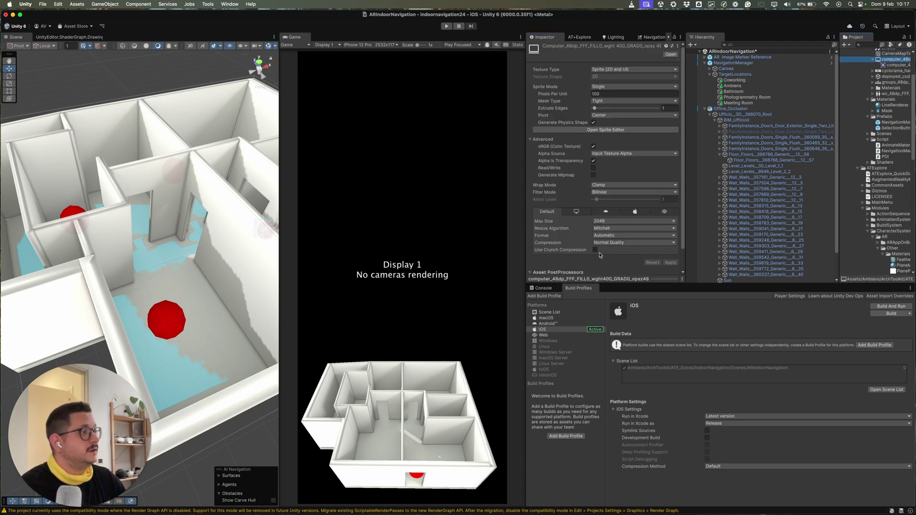
{"action": "left_click", "coordinate": [594, 279]}
{"action": "left_click_drag", "start_coordinate": [602, 221], "coordinate": [605, 197]}
{"action": "scroll", "coordinate": [893, 65], "scroll_direction": "up", "scroll_amount": 2}
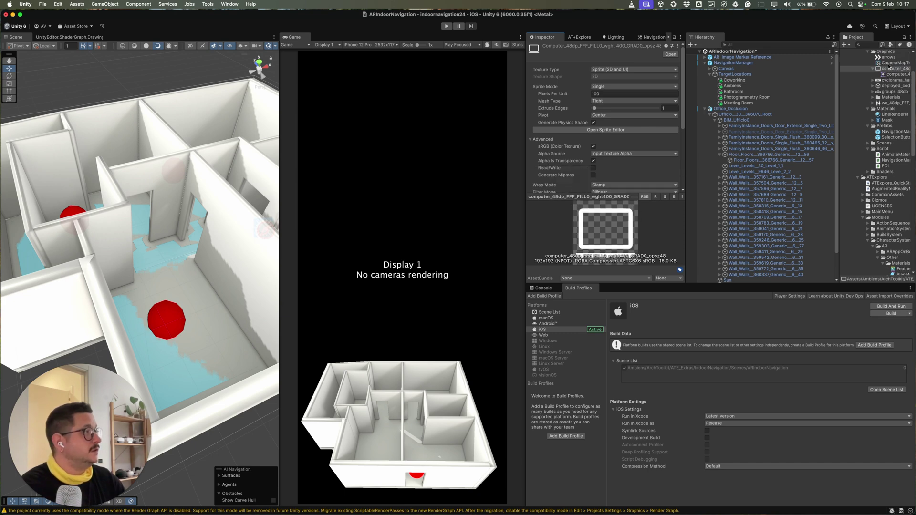
{"action": "left_click", "coordinate": [889, 74]}
{"action": "left_click", "coordinate": [890, 68]}
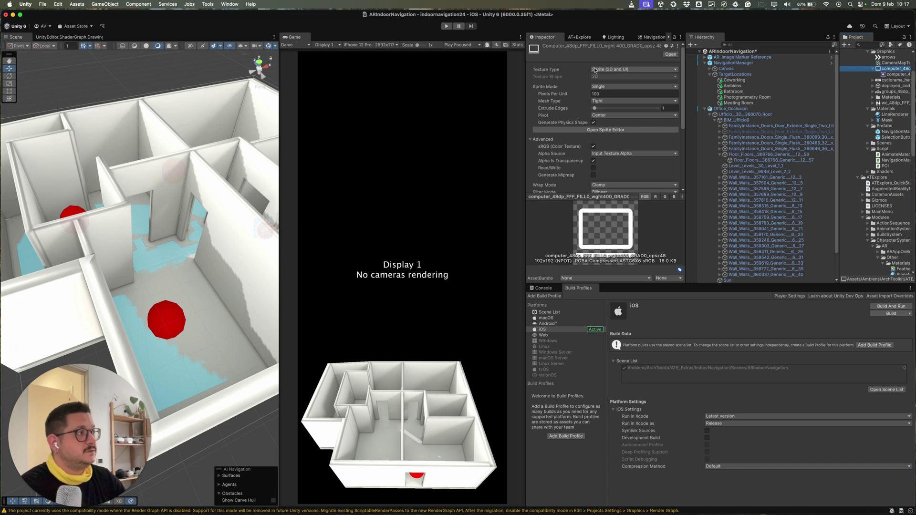
{"action": "left_click", "coordinate": [651, 70]}
{"action": "left_click", "coordinate": [566, 77]}
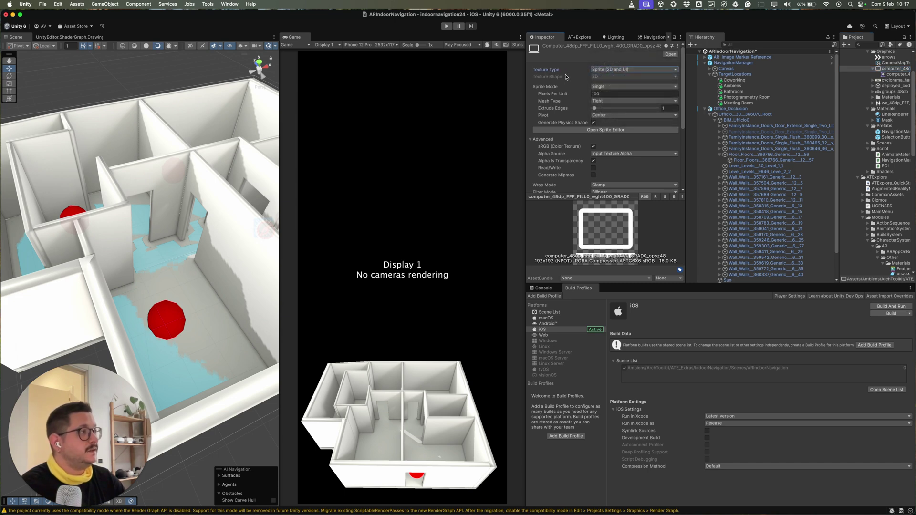
- Review the POI names and sprites of the Coworking, Ambiens, Bathroom and Photogrammetry Room targets
{"action": "left_click", "coordinate": [734, 80]}
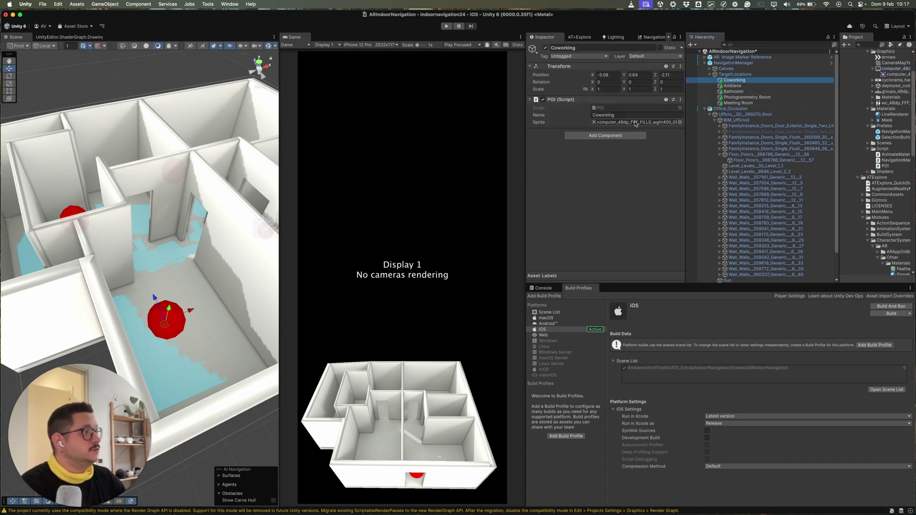
{"action": "left_click", "coordinate": [735, 87]}
{"action": "left_click", "coordinate": [736, 92]}
{"action": "left_click", "coordinate": [737, 97]}
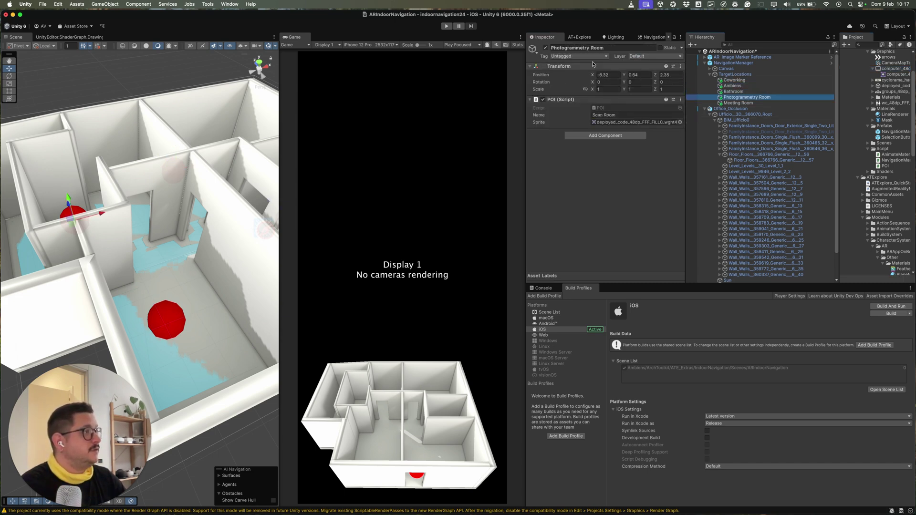
- Show the Build section of the AT+Explore window and where AT+Explore is found within Ambiens ArchToolkit
{"action": "left_click", "coordinate": [579, 37]}
{"action": "left_click", "coordinate": [656, 75]}
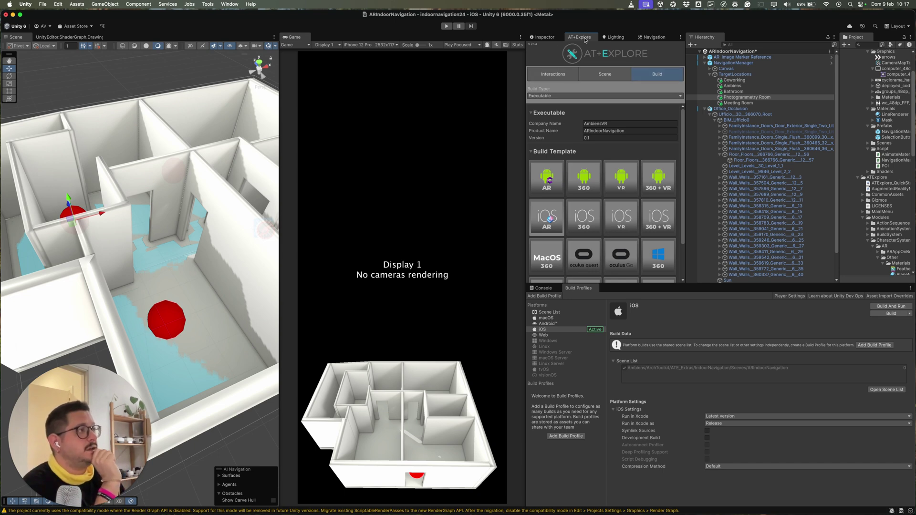
{"action": "left_click", "coordinate": [213, 6]}
{"action": "mouse_move", "coordinate": [215, 15]}
{"action": "mouse_move", "coordinate": [253, 14]}
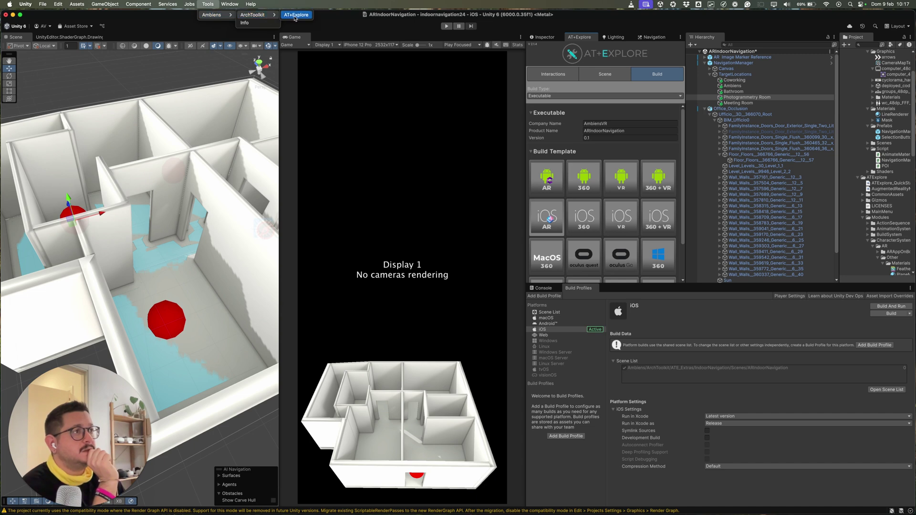
{"action": "left_click", "coordinate": [570, 118]}
- Look through the AT+Explore build templates, its Interactions tools and the iOS build platform
{"action": "scroll", "coordinate": [543, 127], "scroll_direction": "down", "scroll_amount": 1}
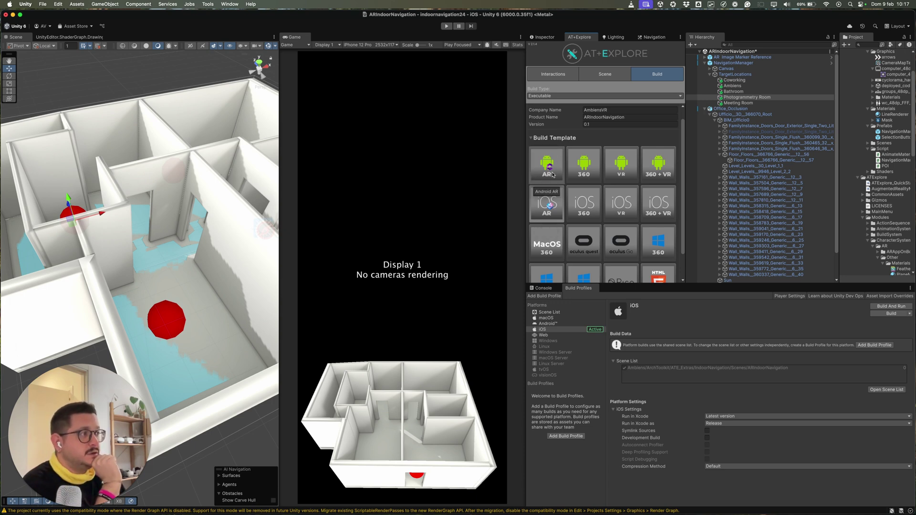
{"action": "scroll", "coordinate": [544, 225], "scroll_direction": "up", "scroll_amount": 1}
{"action": "scroll", "coordinate": [554, 184], "scroll_direction": "down", "scroll_amount": 3}
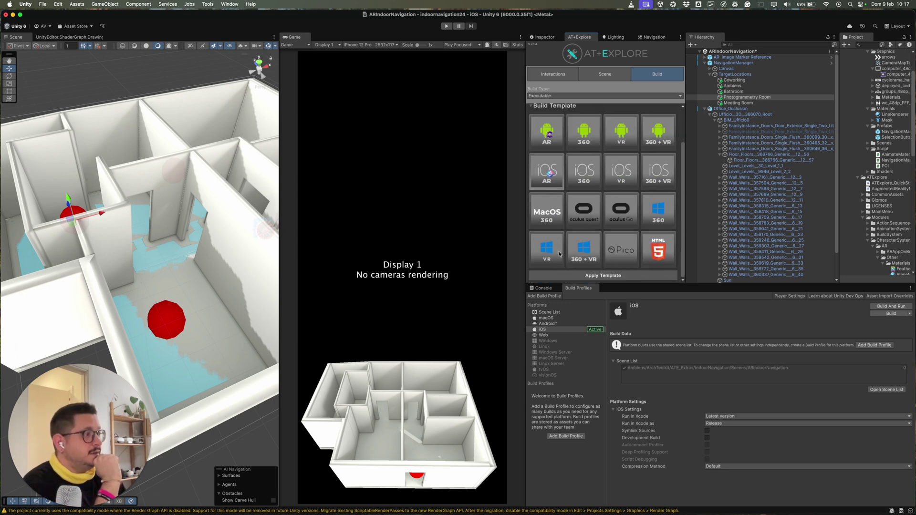
{"action": "scroll", "coordinate": [572, 267], "scroll_direction": "up", "scroll_amount": 3}
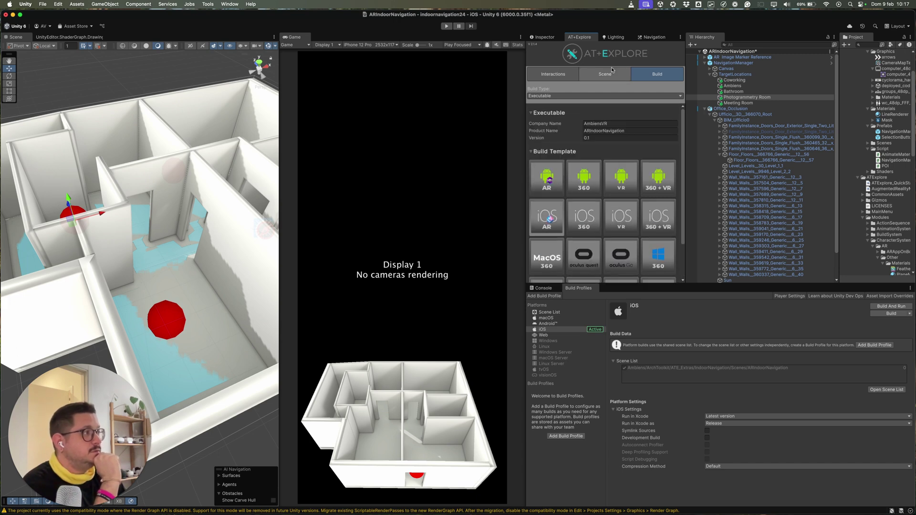
{"action": "left_click", "coordinate": [555, 75]}
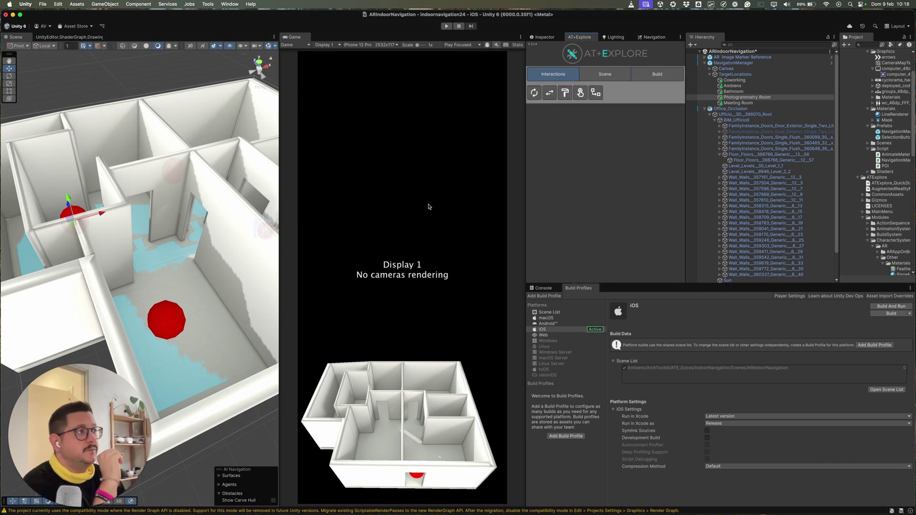
{"action": "left_click", "coordinate": [545, 332]}
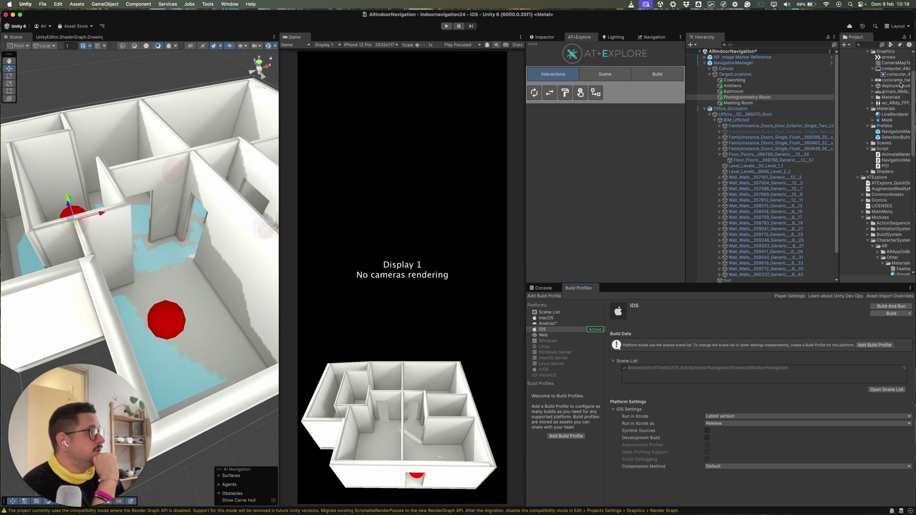
- Collapse the 3DModels, Graphics, Materials and Script folders of IndoorNavigation, expand Scenes and select the ARIndoorNavigation scene asset
{"action": "scroll", "coordinate": [864, 89], "scroll_direction": "up", "scroll_amount": 3}
{"action": "left_click", "coordinate": [867, 82]}
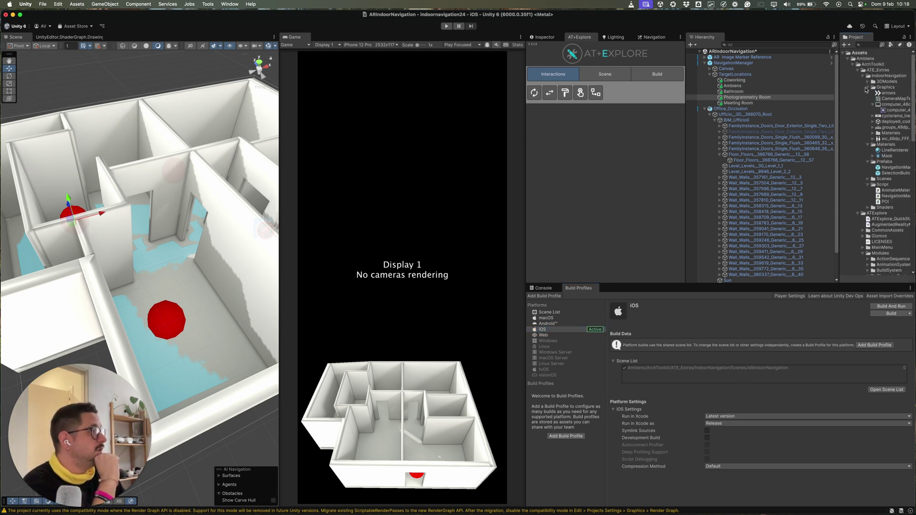
{"action": "left_click", "coordinate": [867, 87]}
{"action": "left_click", "coordinate": [867, 93]}
{"action": "left_click", "coordinate": [867, 122]}
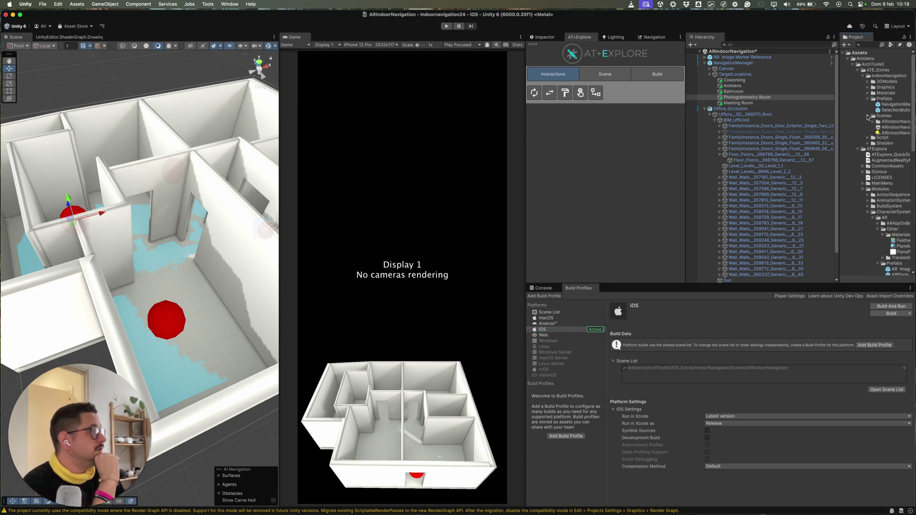
{"action": "left_click", "coordinate": [867, 116]}
{"action": "left_click", "coordinate": [891, 127]}
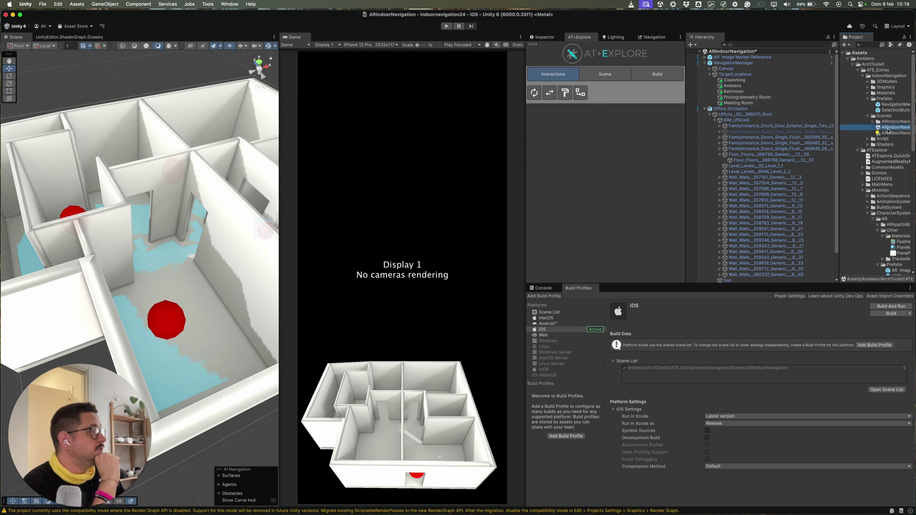
- Collapse TargetLocations, NavigationManager and Office_Occlusion so only the scene's top-level objects are listed
{"action": "left_click", "coordinate": [560, 192]}
{"action": "left_click", "coordinate": [710, 75]}
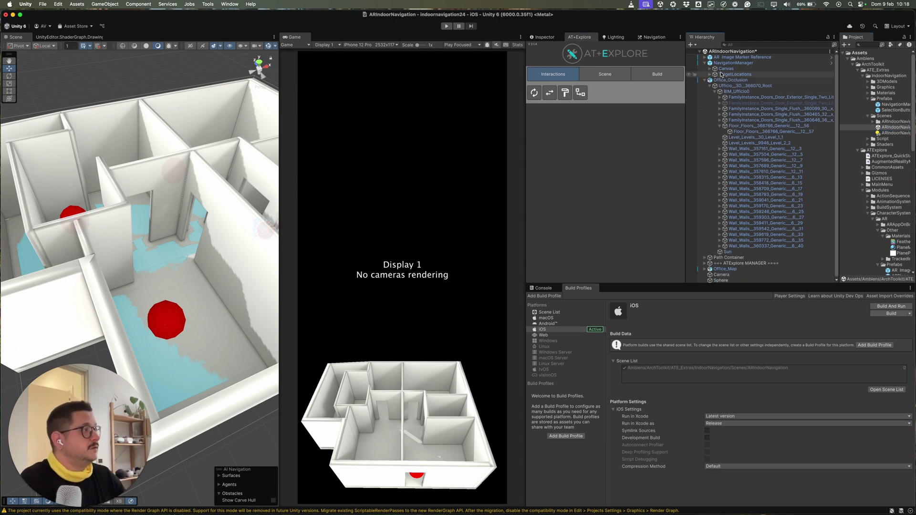
{"action": "left_click", "coordinate": [704, 62]}
{"action": "left_click", "coordinate": [705, 68]}
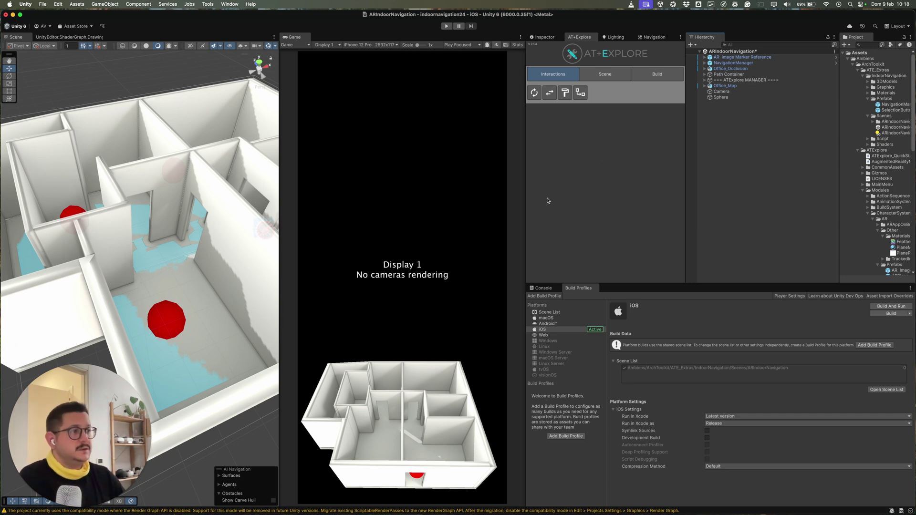
- Run the scene in Play mode and walk the visitor forward through the office doorway
{"action": "left_click_drag", "start_coordinate": [219, 232], "coordinate": [188, 235], "text": "alt"}
{"action": "middle_click_drag", "start_coordinate": [188, 237], "coordinate": [176, 253]}
{"action": "left_click", "coordinate": [447, 26]}
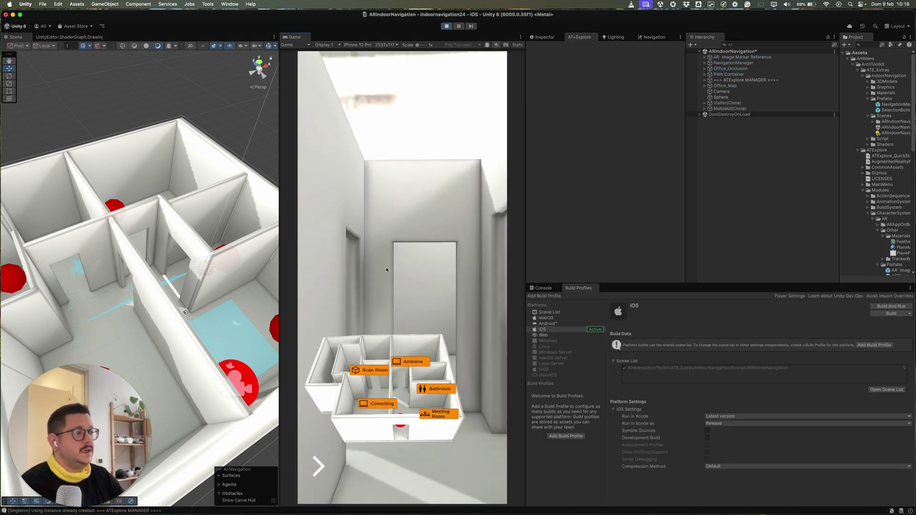
{"action": "right_click_drag", "start_coordinate": [374, 253], "coordinate": [539, 280]}
{"action": "key", "text": "w"}
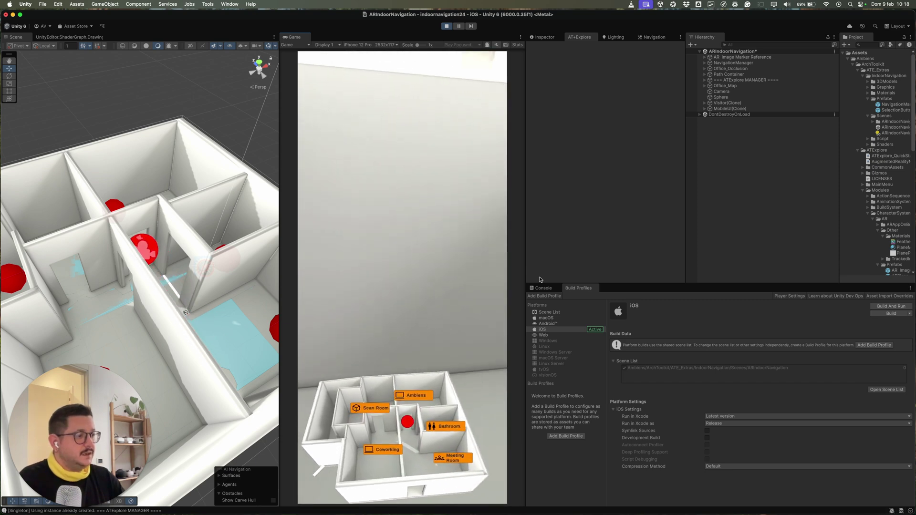
{"action": "key", "text": "w"}
- Turn the visitor back towards the doorway and back away into the starting room, checking the marker on the office map
{"action": "right_click_drag", "start_coordinate": [376, 303], "coordinate": [345, 311]}
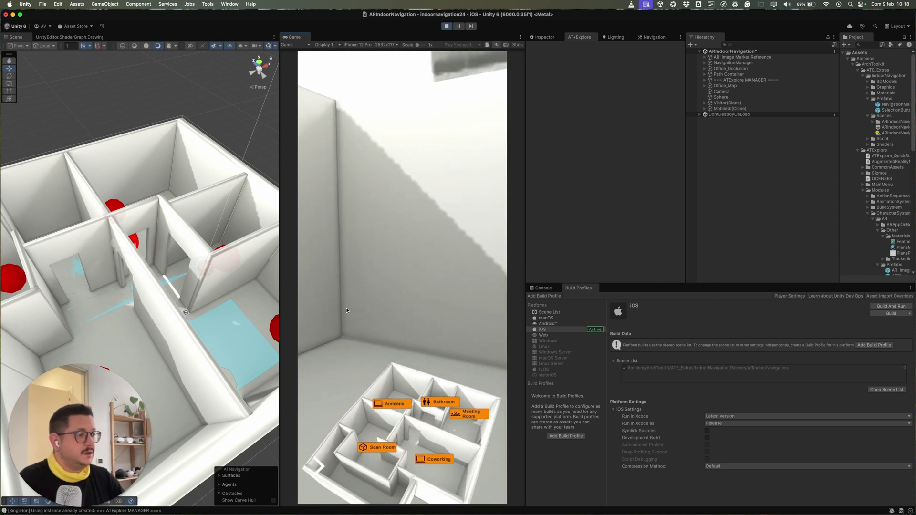
{"action": "key", "text": "d"}
{"action": "right_click_drag", "start_coordinate": [467, 287], "coordinate": [348, 276]}
{"action": "key", "text": "s"}
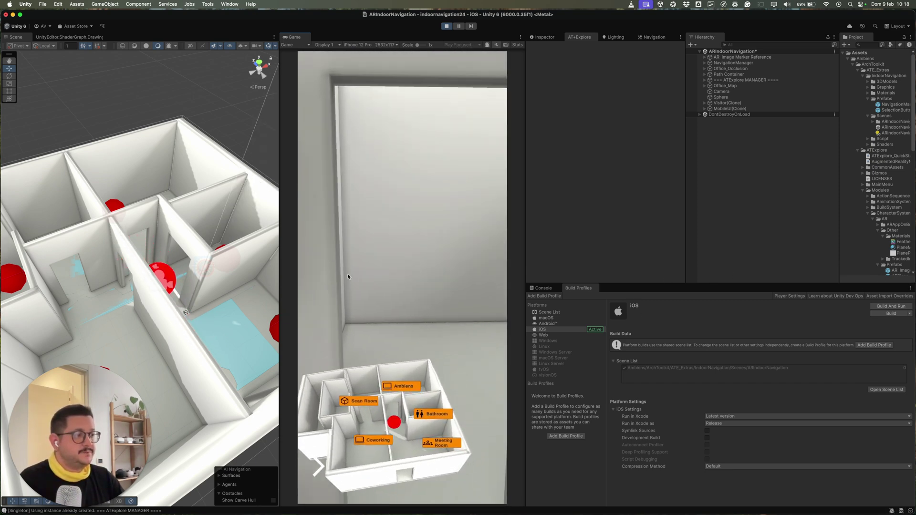
{"action": "key", "text": "s"}
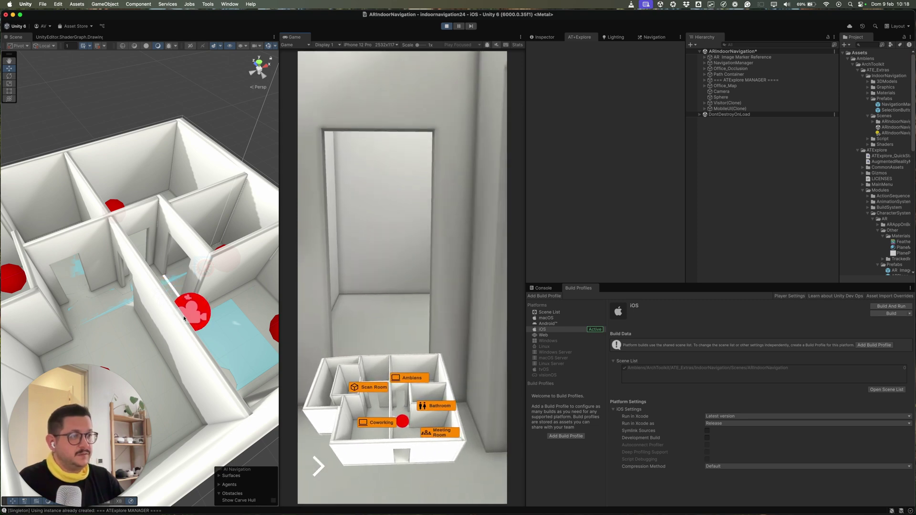
{"action": "key", "text": "s"}
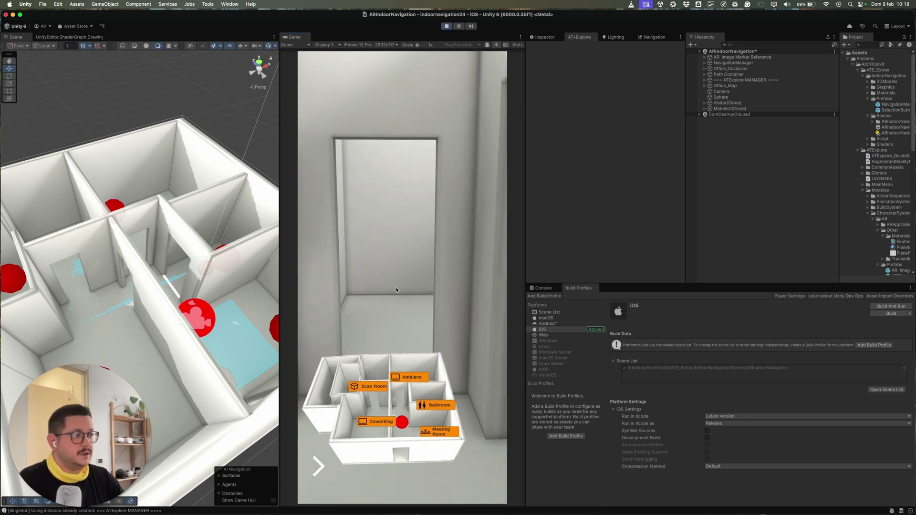
{"action": "key", "text": "w"}
{"action": "key", "text": "s"}
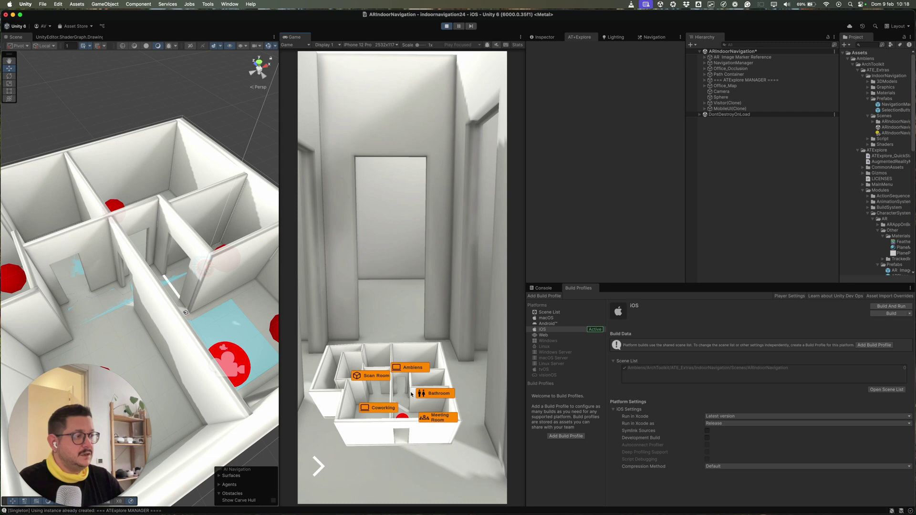
- Start navigation to Ambiens, test its arrow path by walking and turning the visitor, and end Play mode
{"action": "left_click", "coordinate": [408, 370]}
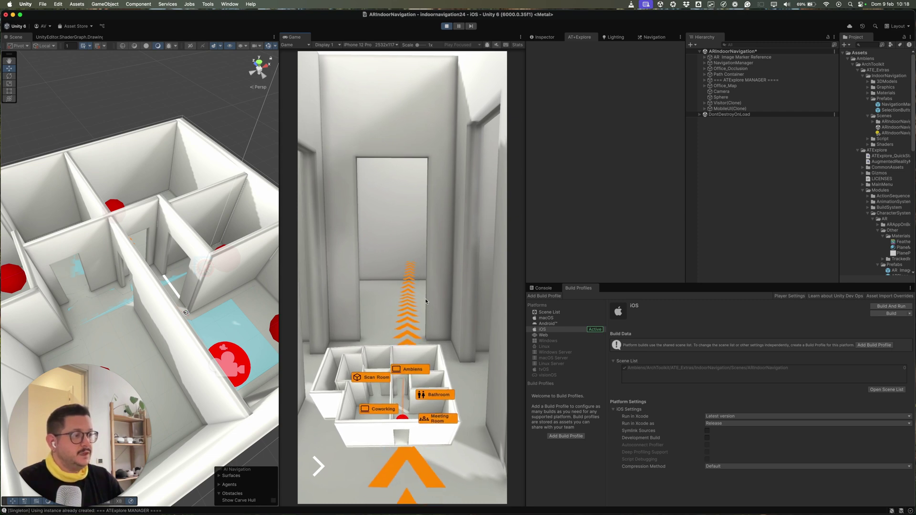
{"action": "mouse_move", "coordinate": [425, 303]}
{"action": "right_mouse_down"}
{"action": "mouse_move", "coordinate": [405, 279]}
{"action": "mouse_move", "coordinate": [485, 272]}
{"action": "mouse_move", "coordinate": [454, 307]}
{"action": "mouse_move", "coordinate": [0, 426]}
{"action": "right_mouse_up"}
{"action": "key", "text": "w"}
{"action": "key", "text": "w"}
{"action": "key", "text": "s"}
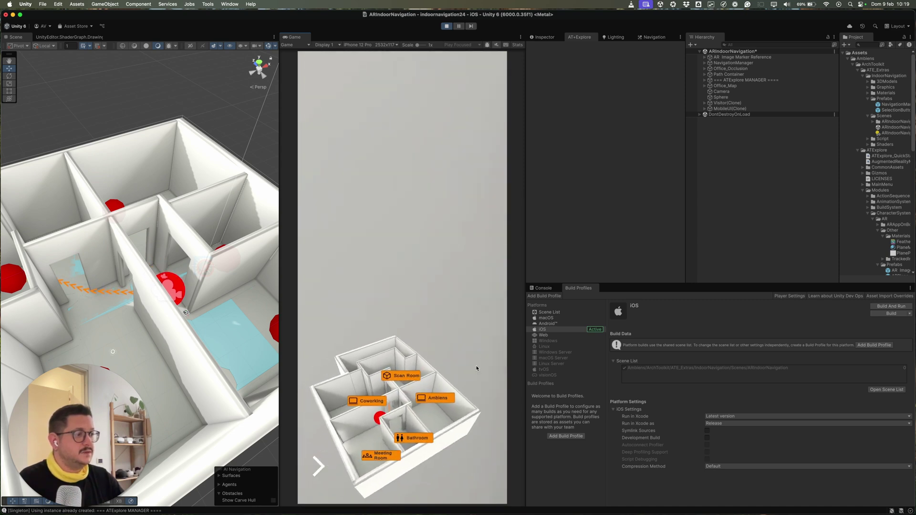
{"action": "mouse_move", "coordinate": [476, 368]}
{"action": "right_mouse_down"}
{"action": "mouse_move", "coordinate": [564, 267]}
{"action": "mouse_move", "coordinate": [637, 268]}
{"action": "mouse_move", "coordinate": [739, 246]}
{"action": "mouse_move", "coordinate": [432, 254]}
{"action": "mouse_move", "coordinate": [572, 247]}
{"action": "mouse_move", "coordinate": [448, 237]}
{"action": "right_mouse_up"}
{"action": "key", "text": "w"}
{"action": "key", "text": "w"}
{"action": "key", "text": "s"}
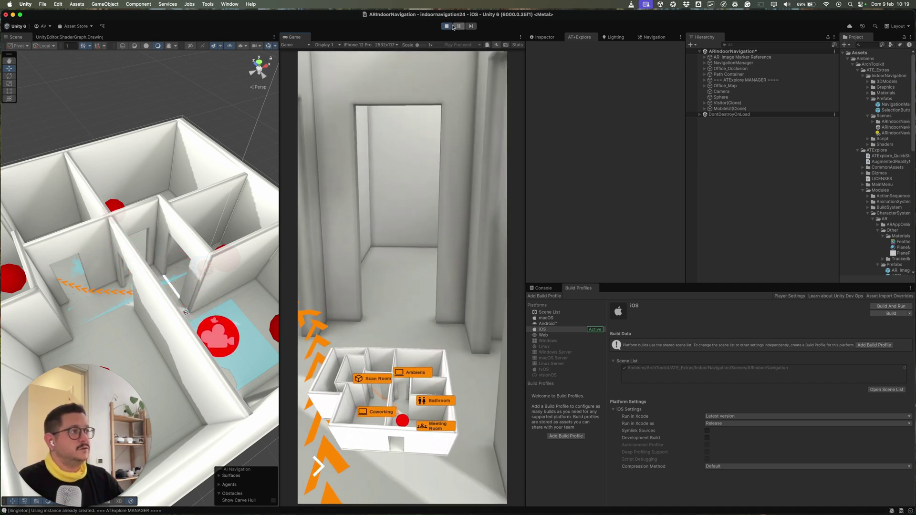
{"action": "key", "text": "super+p"}
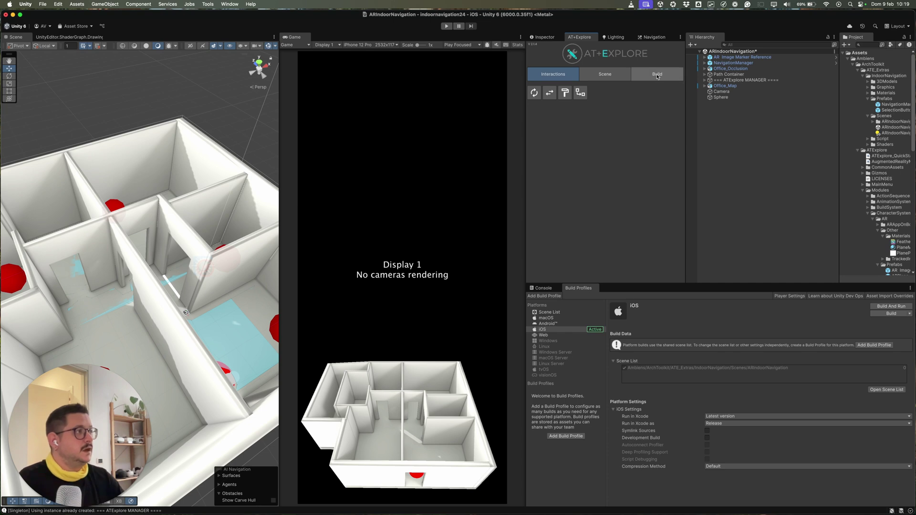
- Review the AT+Explore Executable build settings and the AR templates for Android and iOS
{"action": "left_click", "coordinate": [657, 75]}
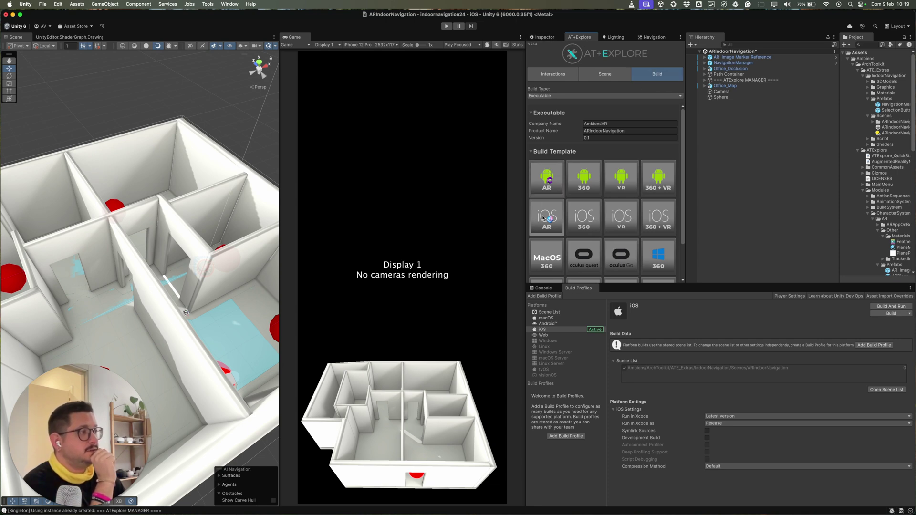
{"action": "scroll", "coordinate": [548, 200], "scroll_direction": "down", "scroll_amount": 2}
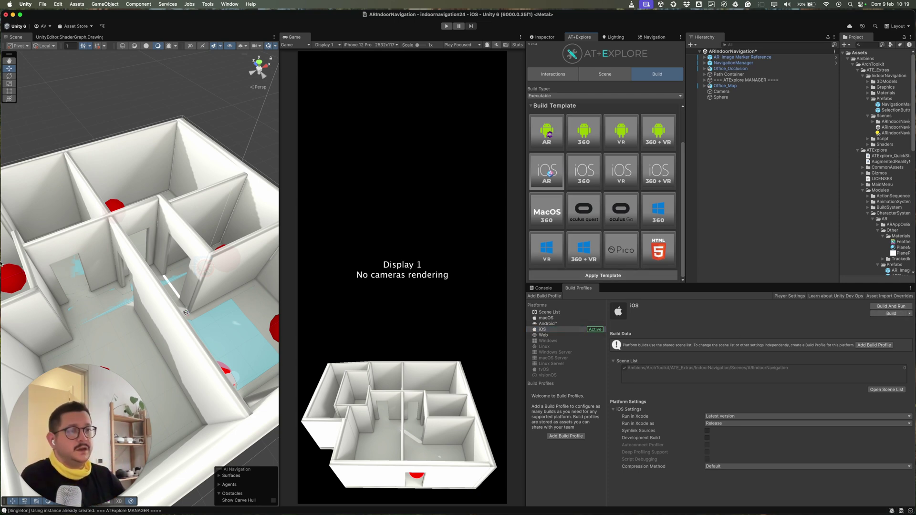
{"action": "mouse_move", "coordinate": [1, 263]}
{"action": "left_click", "coordinate": [10, 330]}
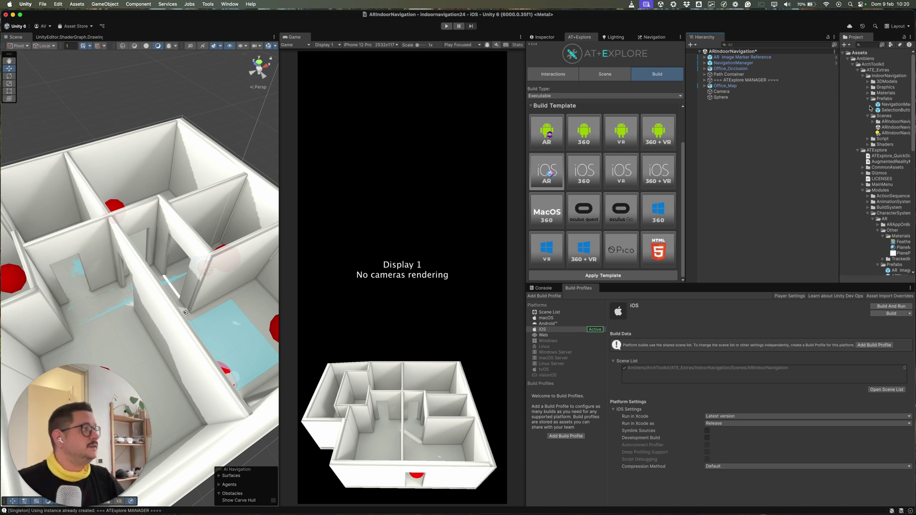
- Collapse the ATE_Extras folder and the Modules folder of ATExplore in the project assets
{"action": "left_click", "coordinate": [861, 76]}
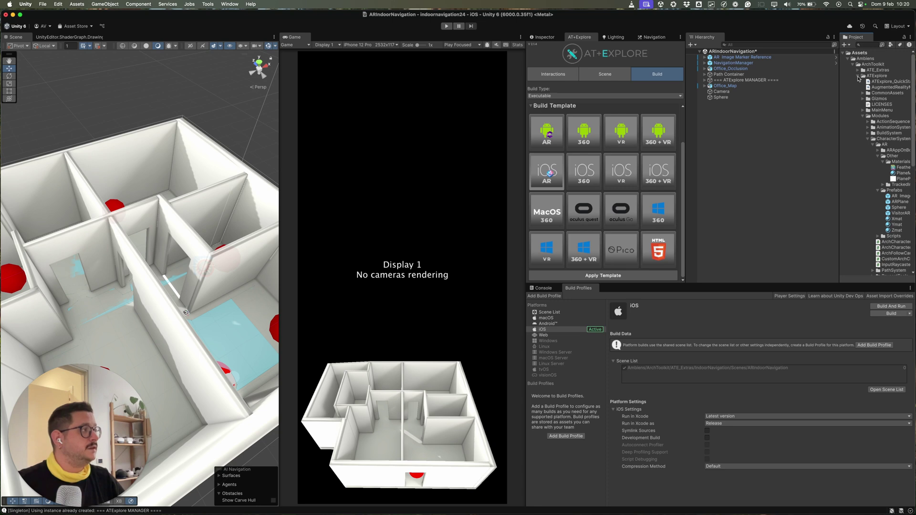
{"action": "left_click", "coordinate": [862, 115]}
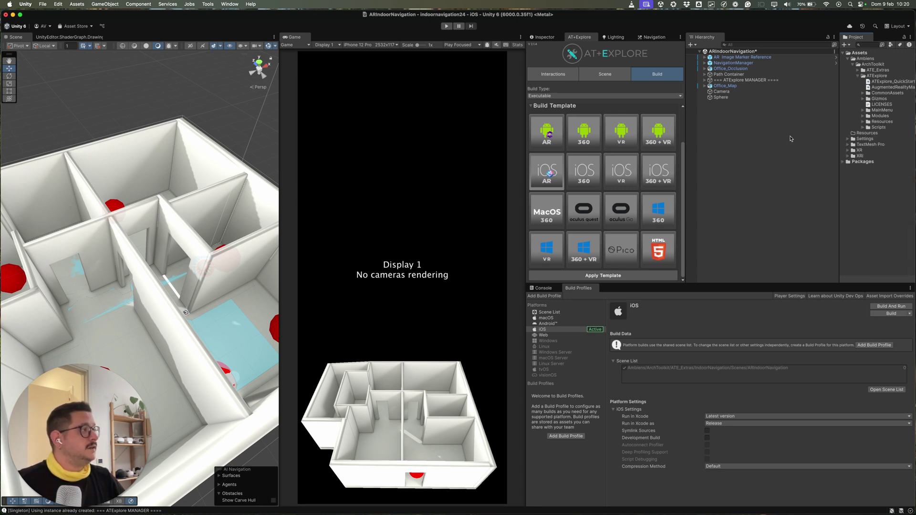